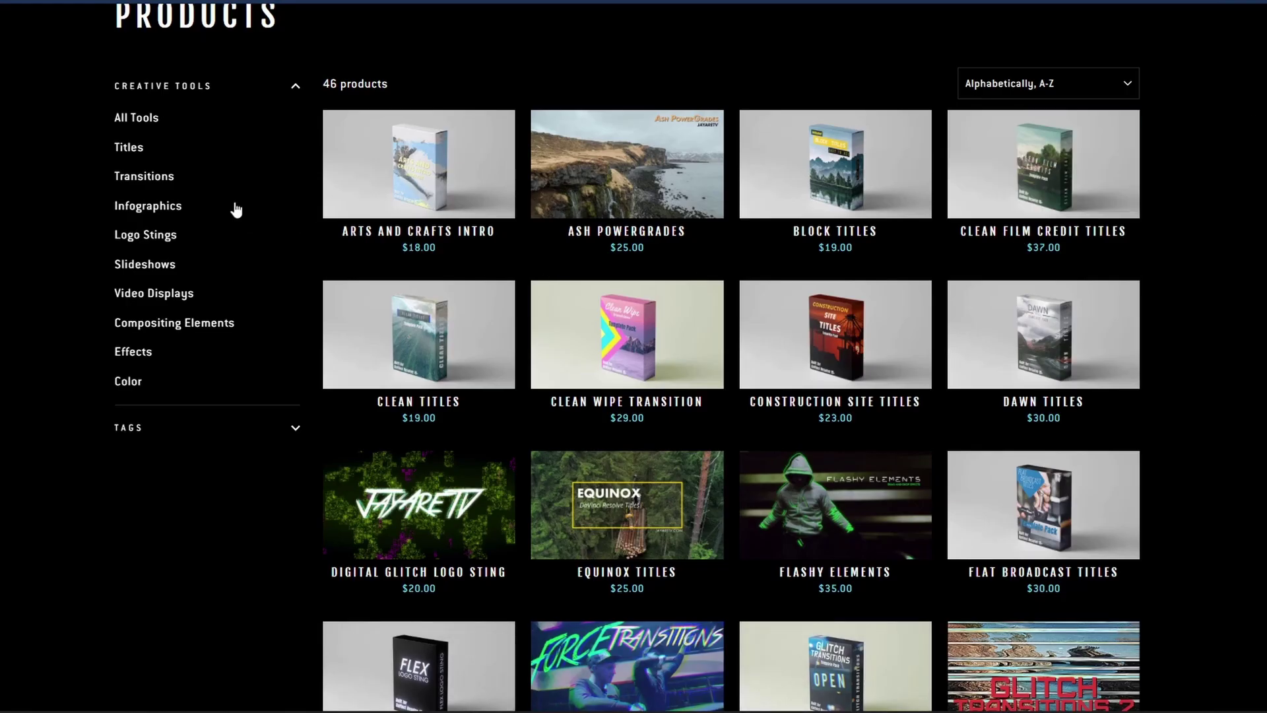
Step: Browse the JayareTV Titles collection of DaVinci Resolve templates down to its product grid
left_click(132, 149)
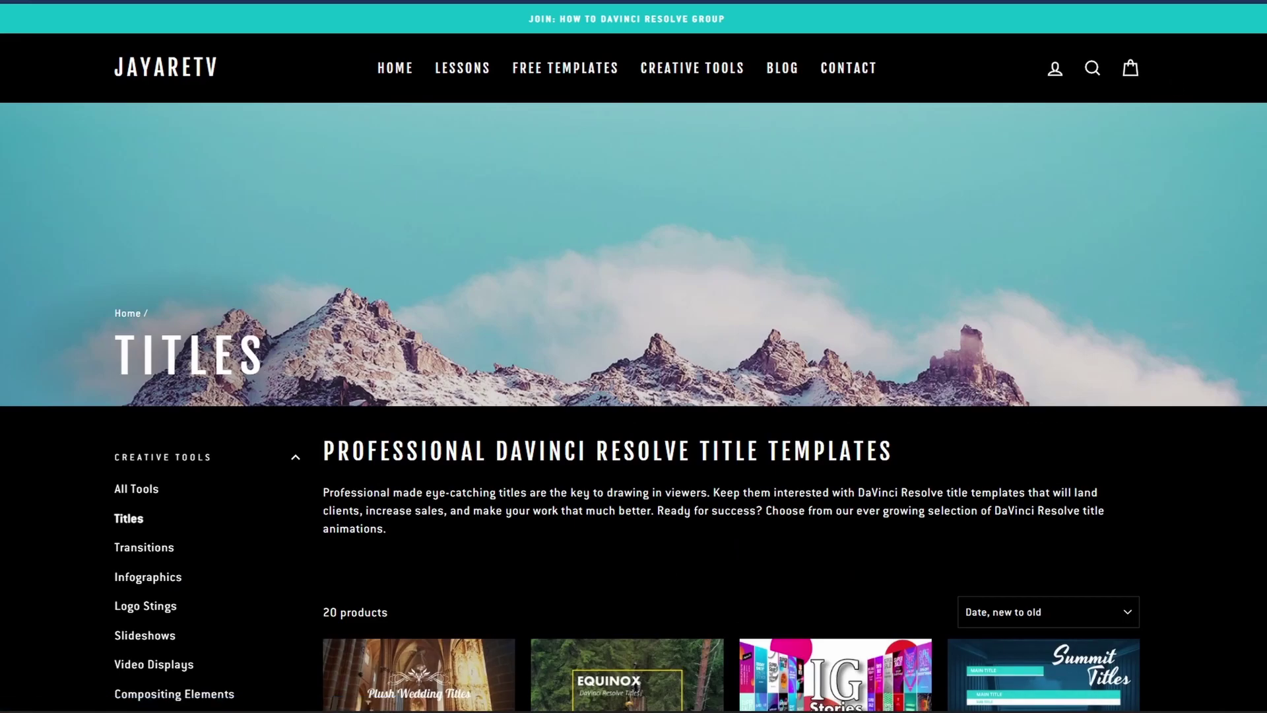
scroll(1231, 311, "down", 8)
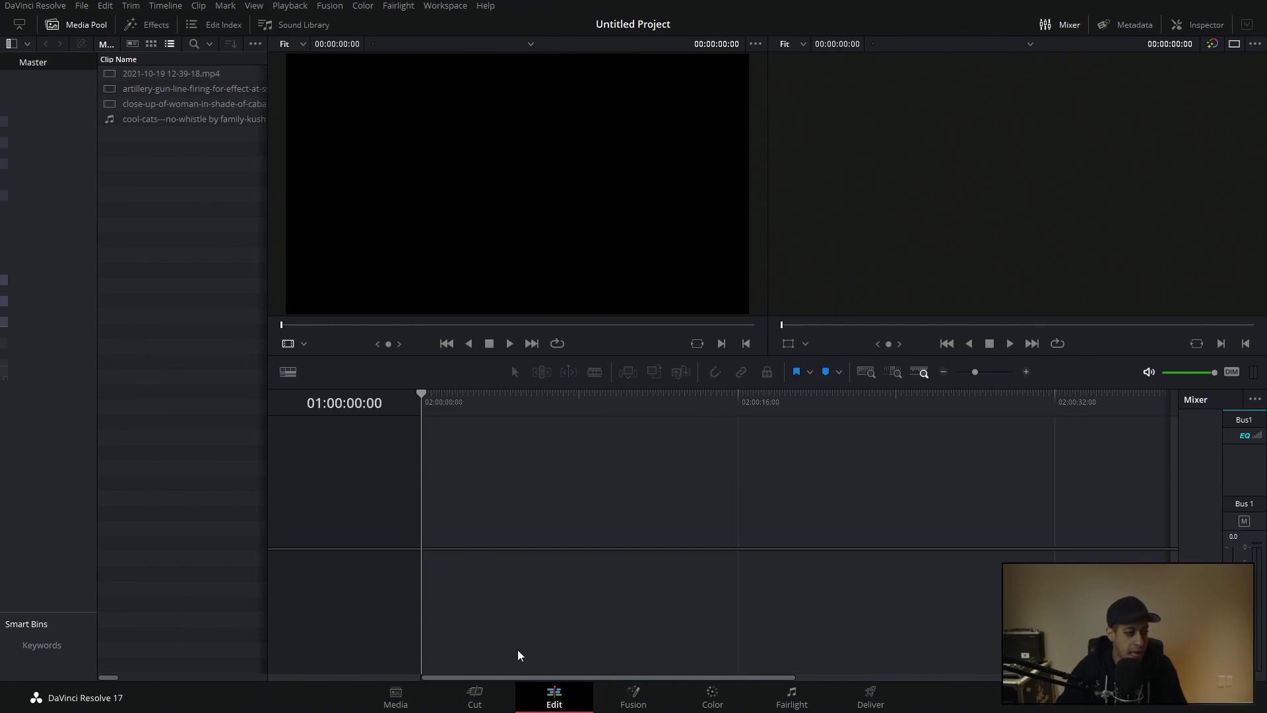
Step: Create a new timeline from the Media Pool with 5 video tracks and 5 audio tracks
right_click(201, 344)
mouse_move(410, 354)
left_click(455, 348)
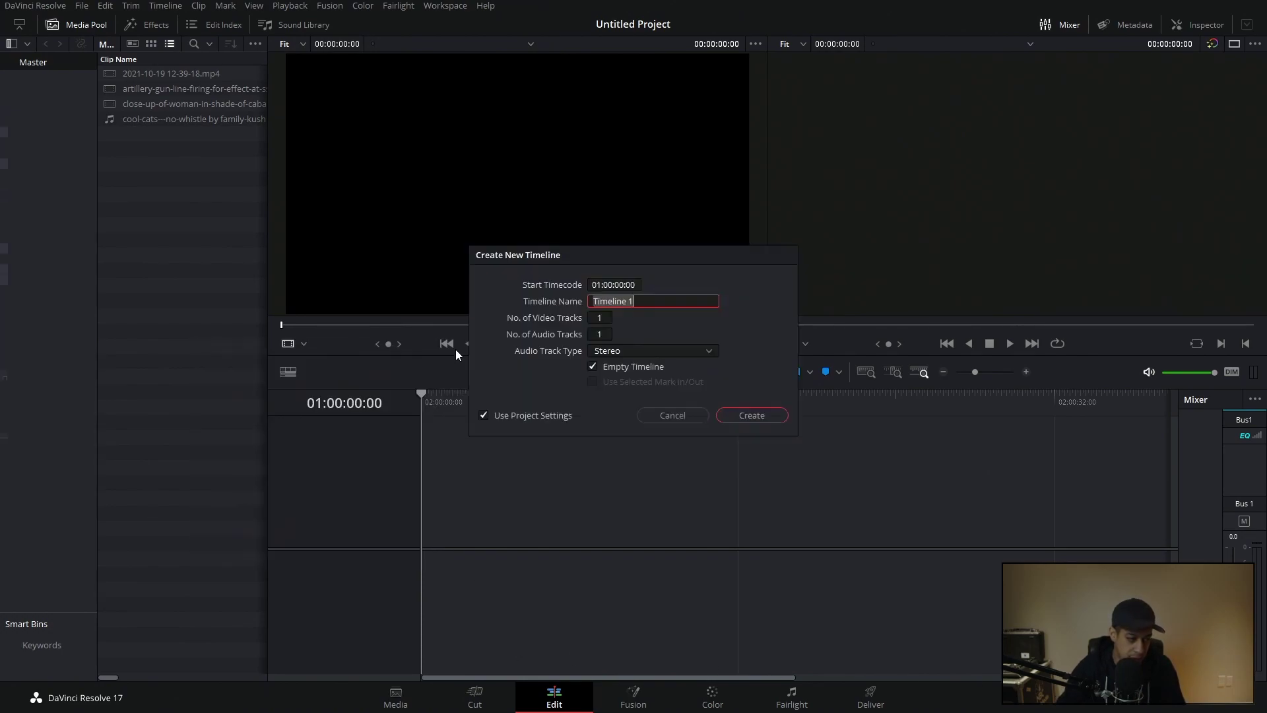
left_click(602, 319)
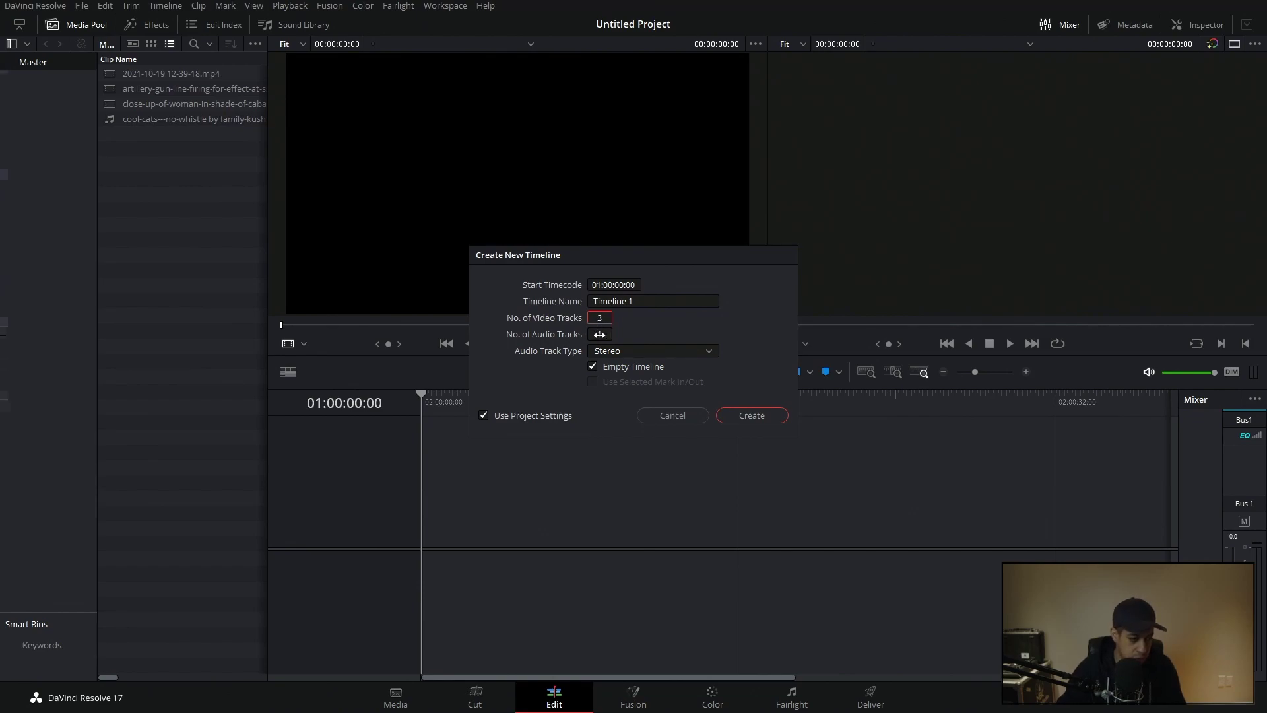
left_click(601, 334)
type("3")
left_click(602, 318)
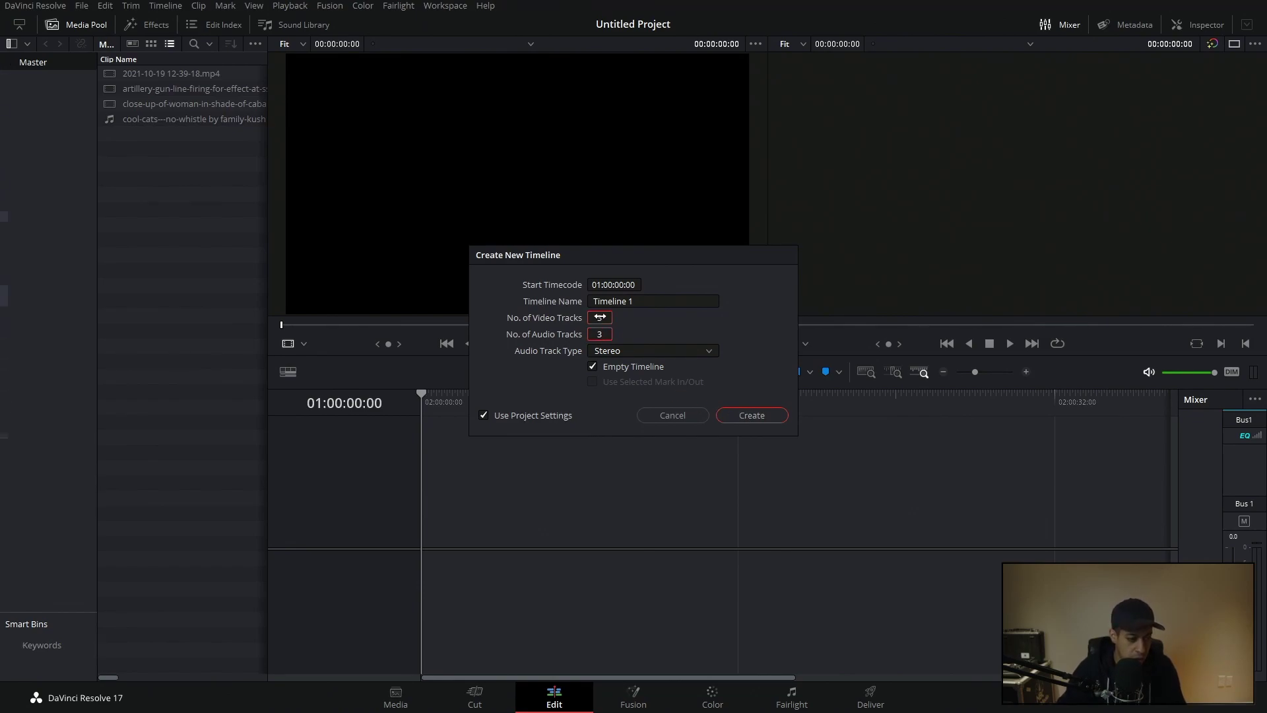
type("5")
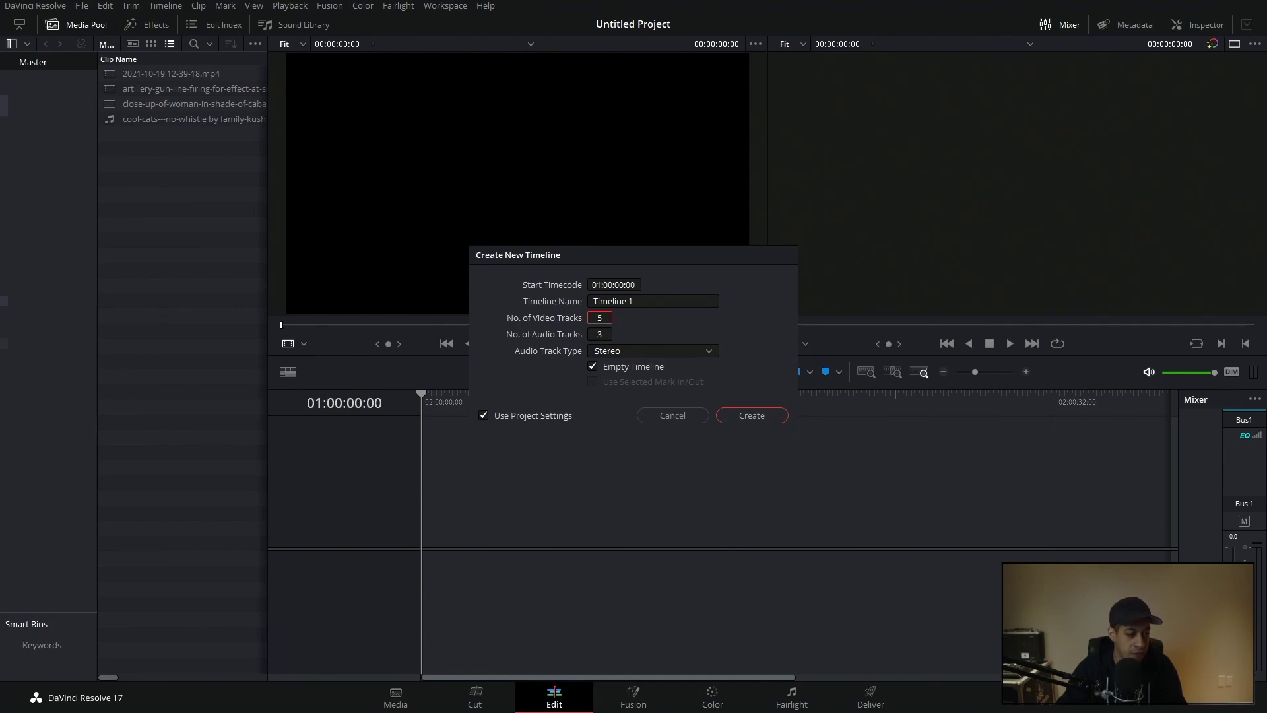
key("Tab")
type("5")
left_click(732, 409)
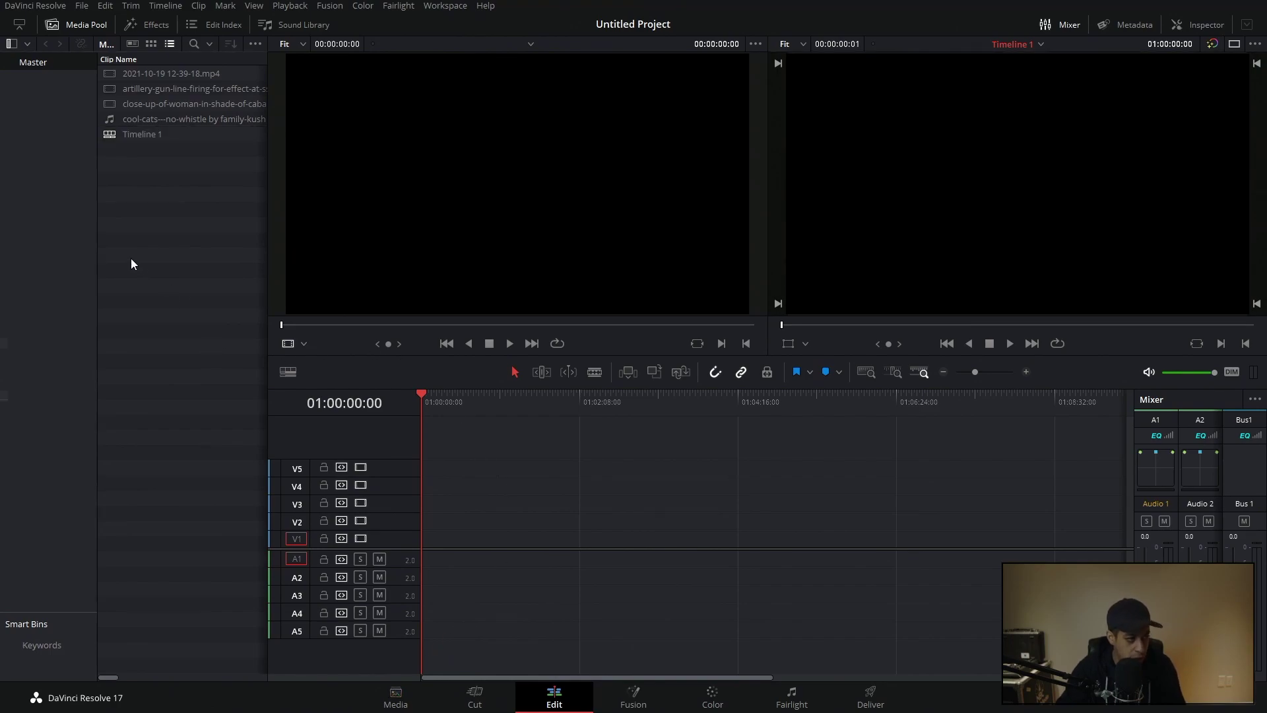
left_click(104, 89)
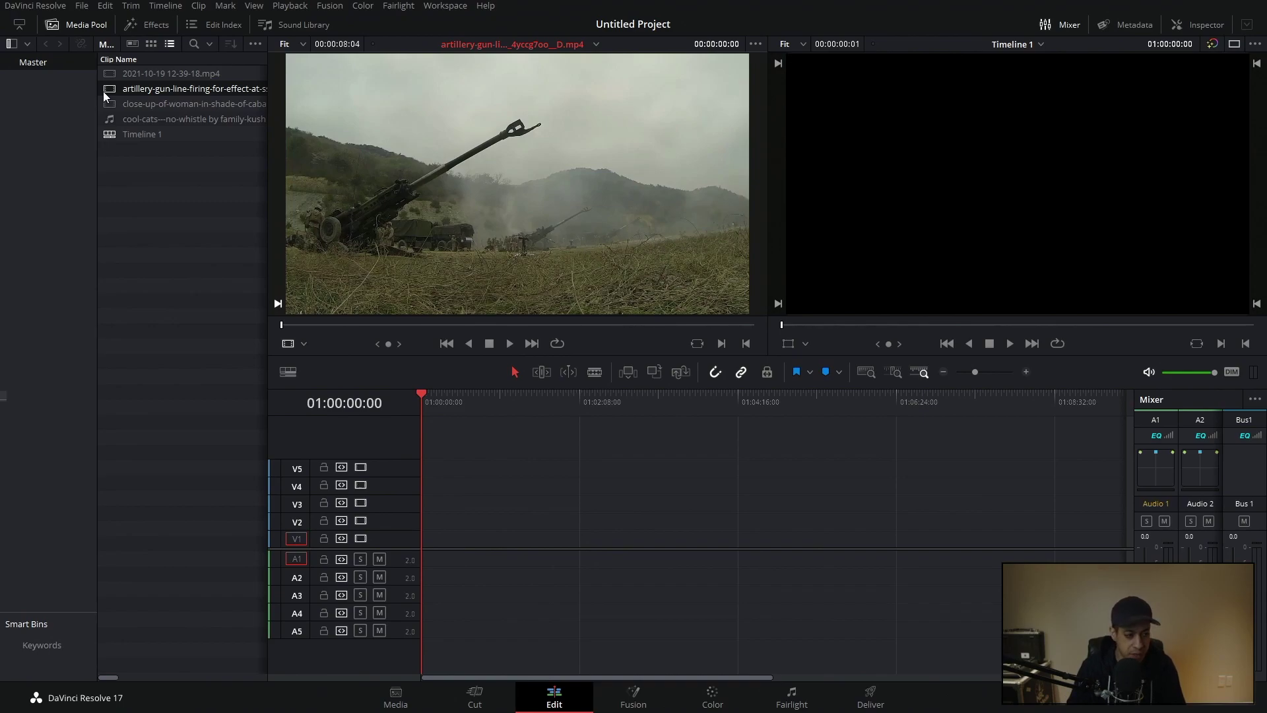
left_click(509, 343)
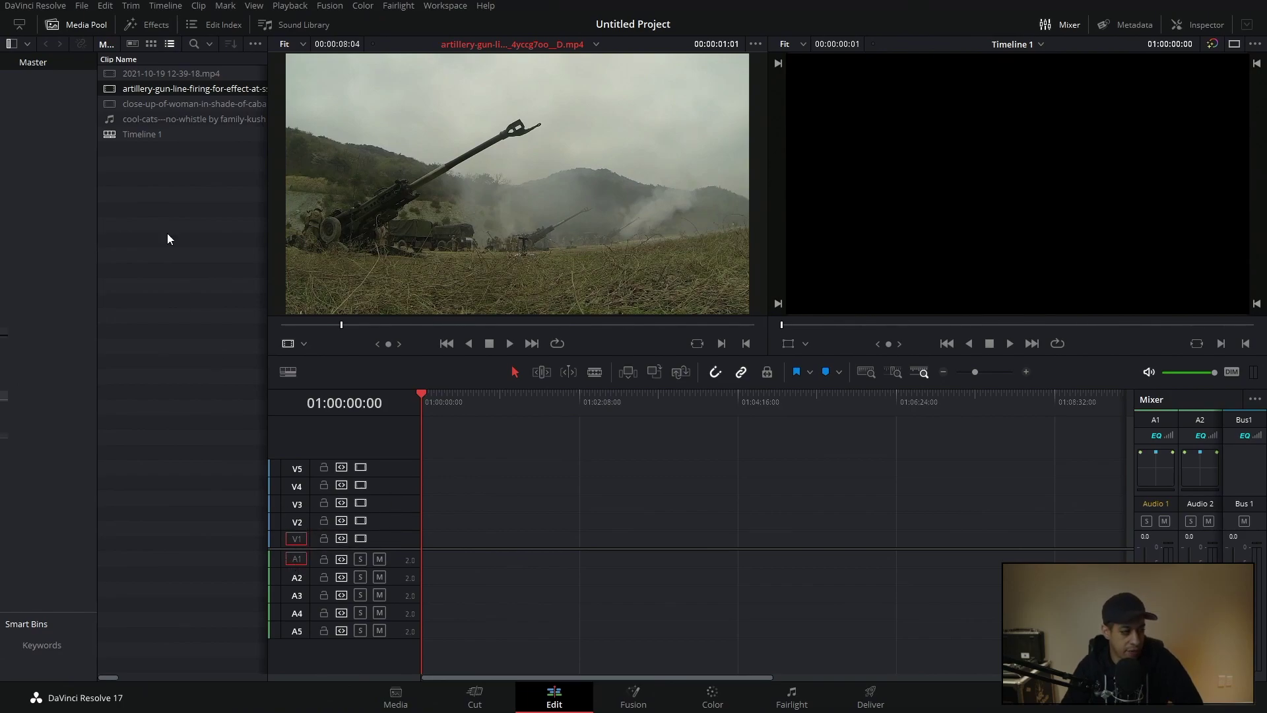
left_click(113, 103)
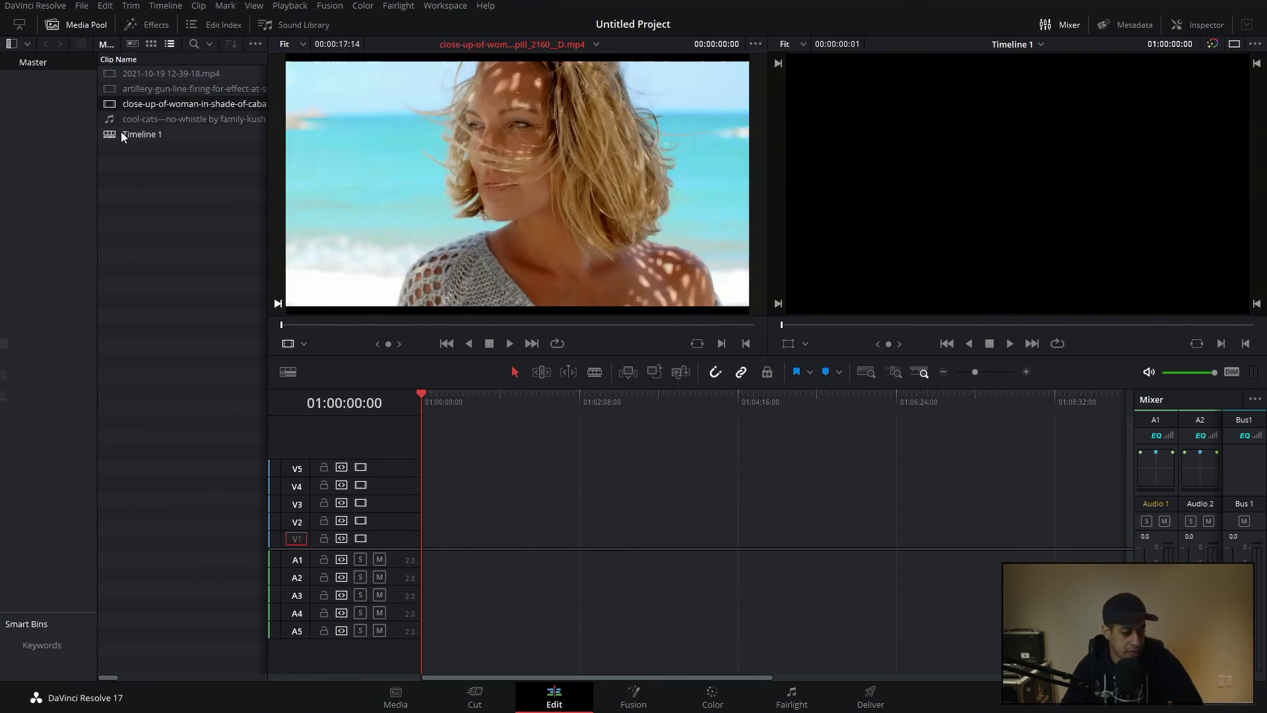
left_click(106, 73)
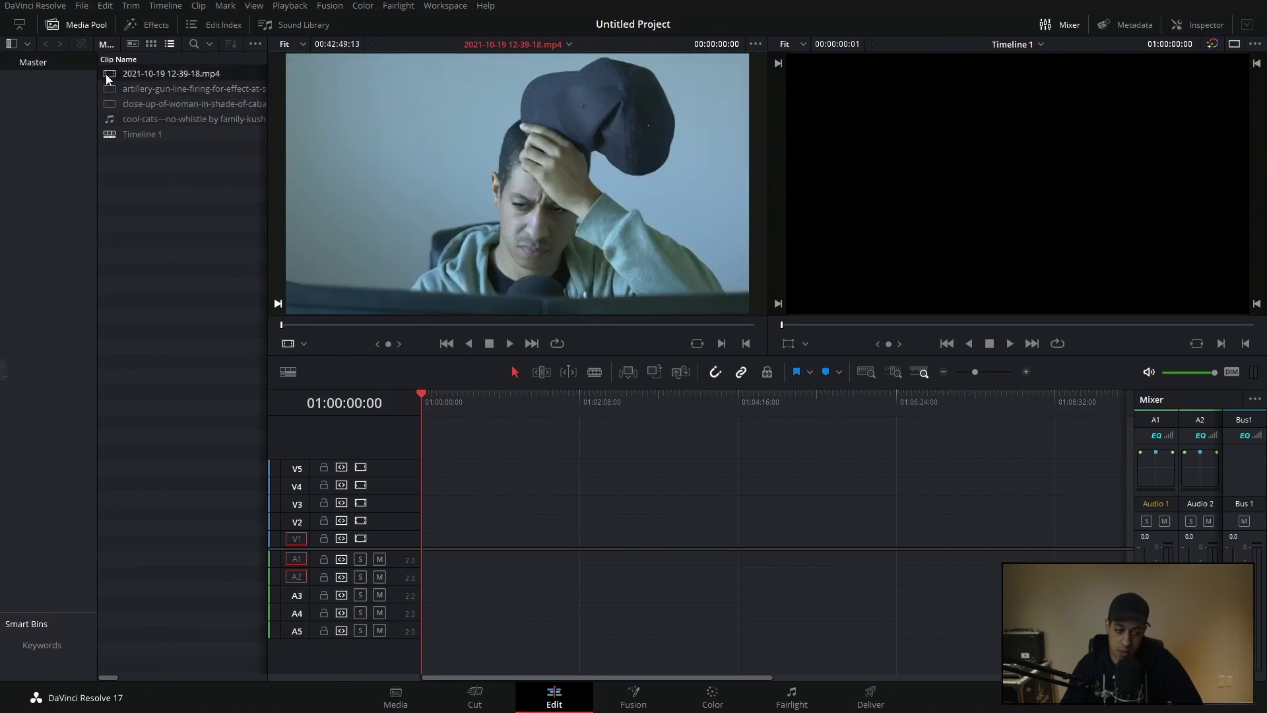
left_click(108, 118)
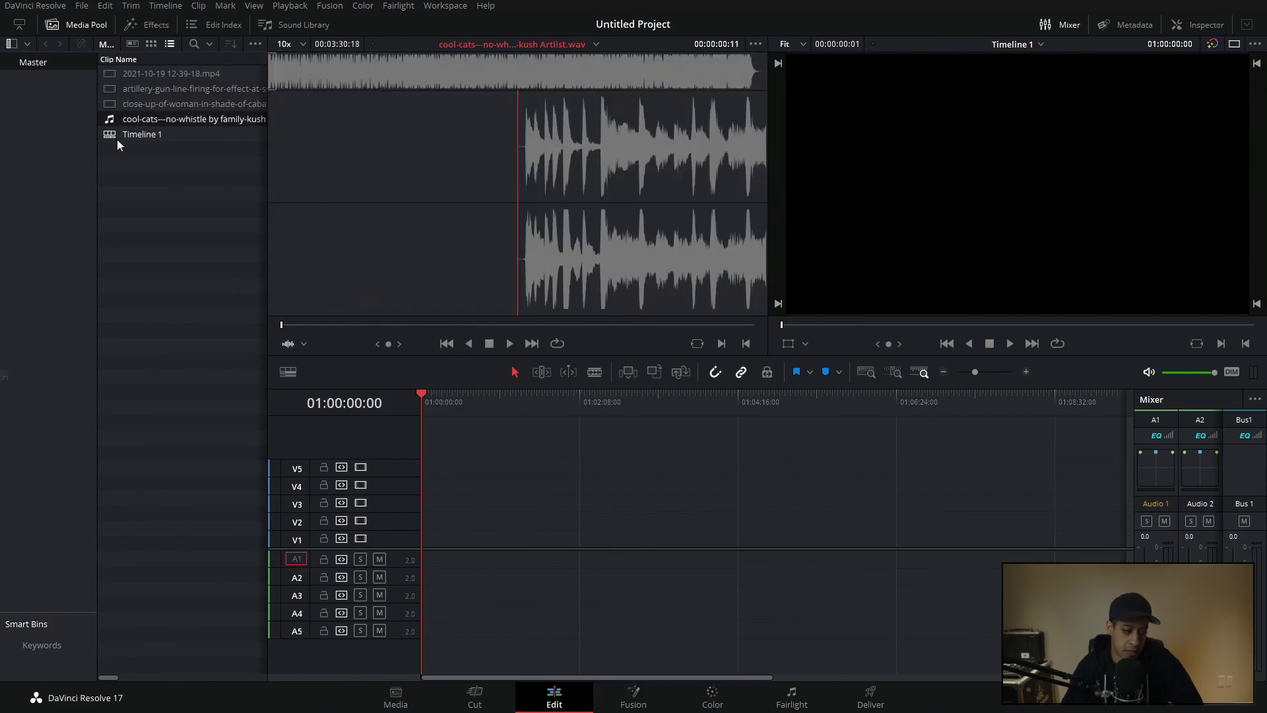
left_click(107, 89)
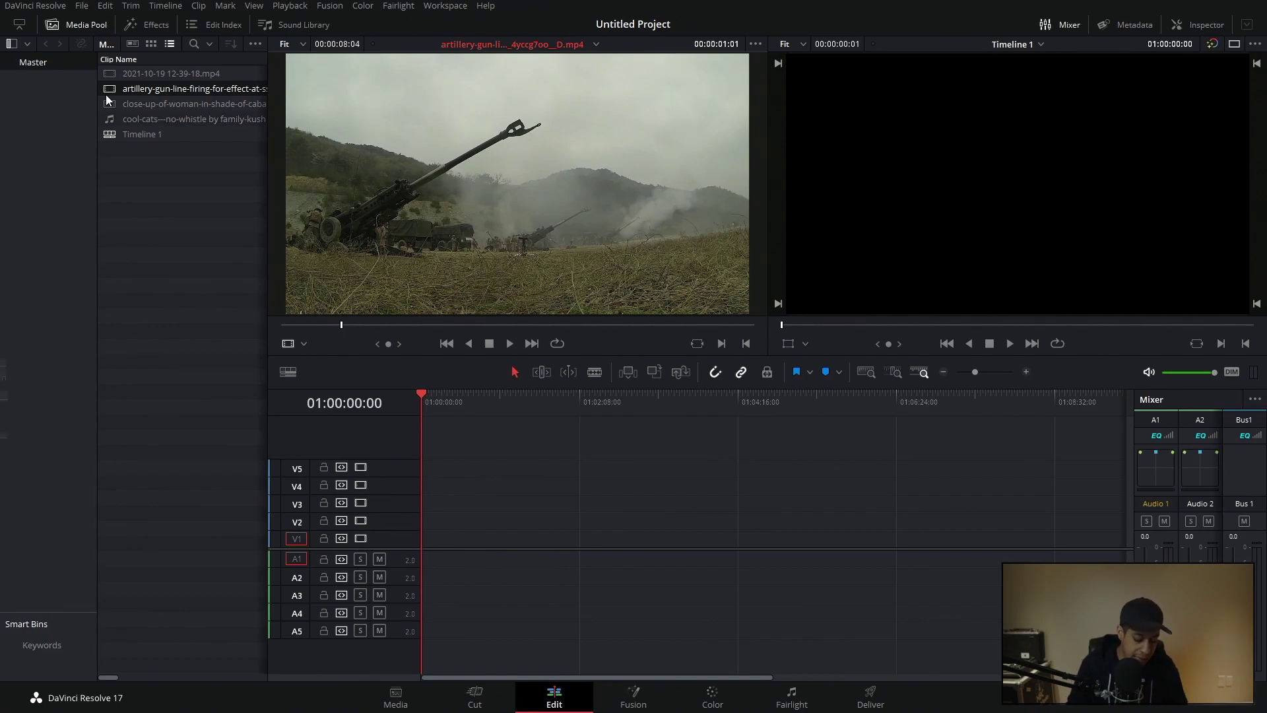
Step: Edit the artillery clip in three times: to V1/A1, with video on V4, then with audio on A2
key("F9")
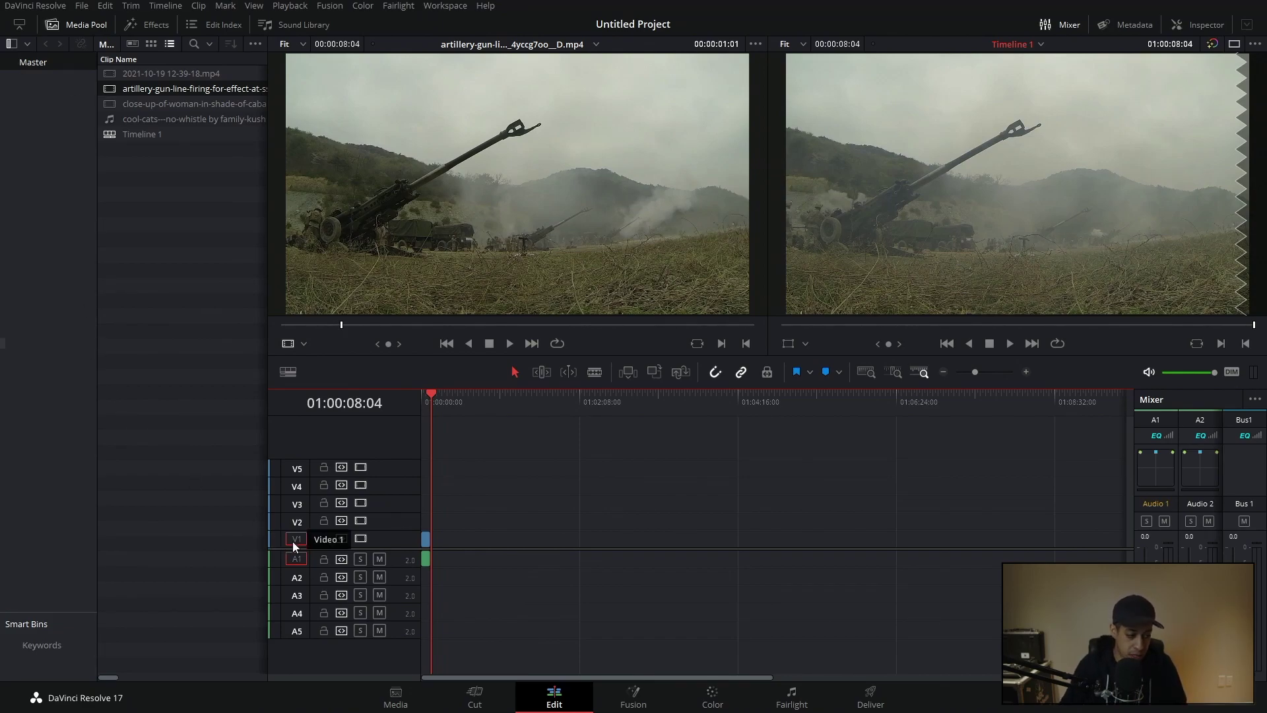
left_click_drag(299, 504, 299, 494)
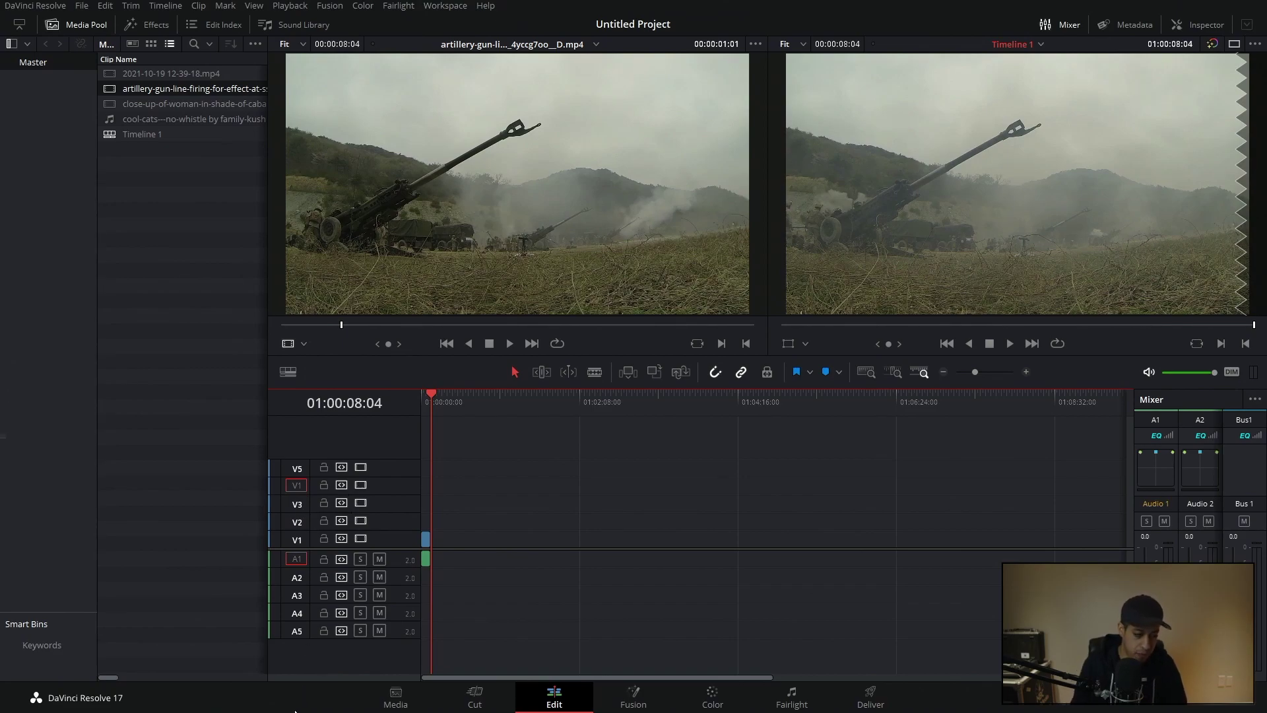
key("F10")
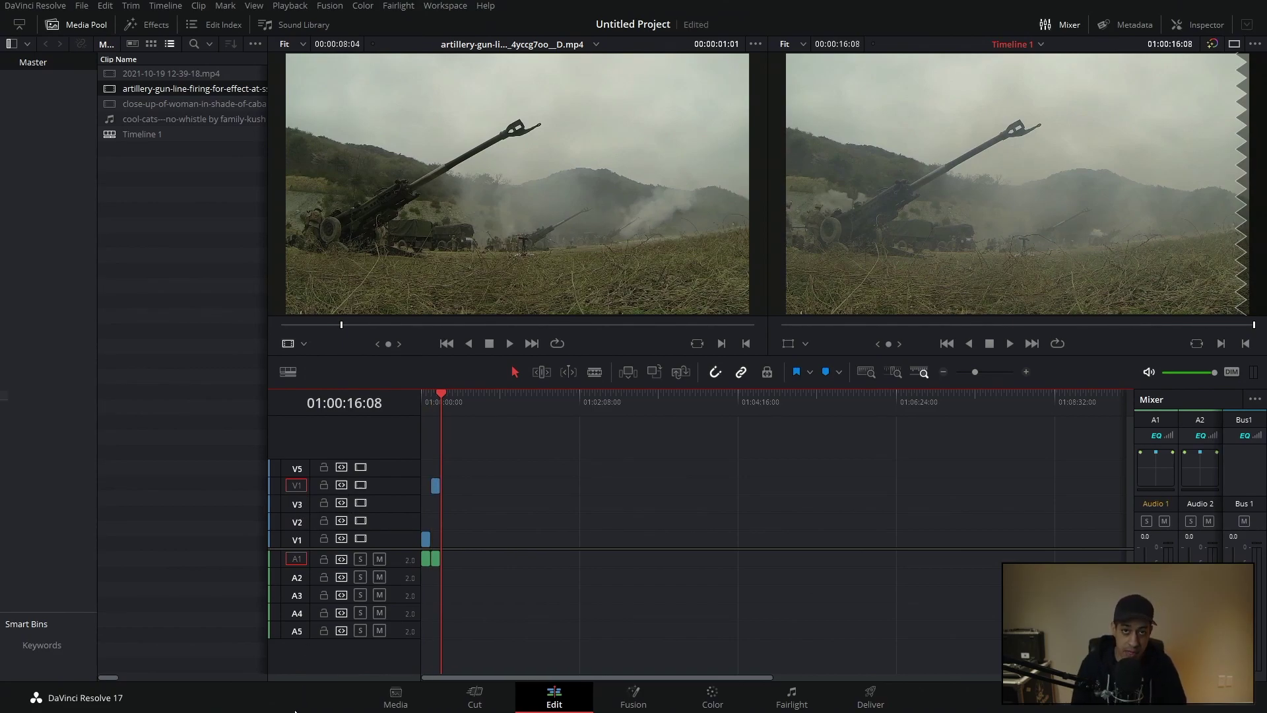
key("ctrl+s")
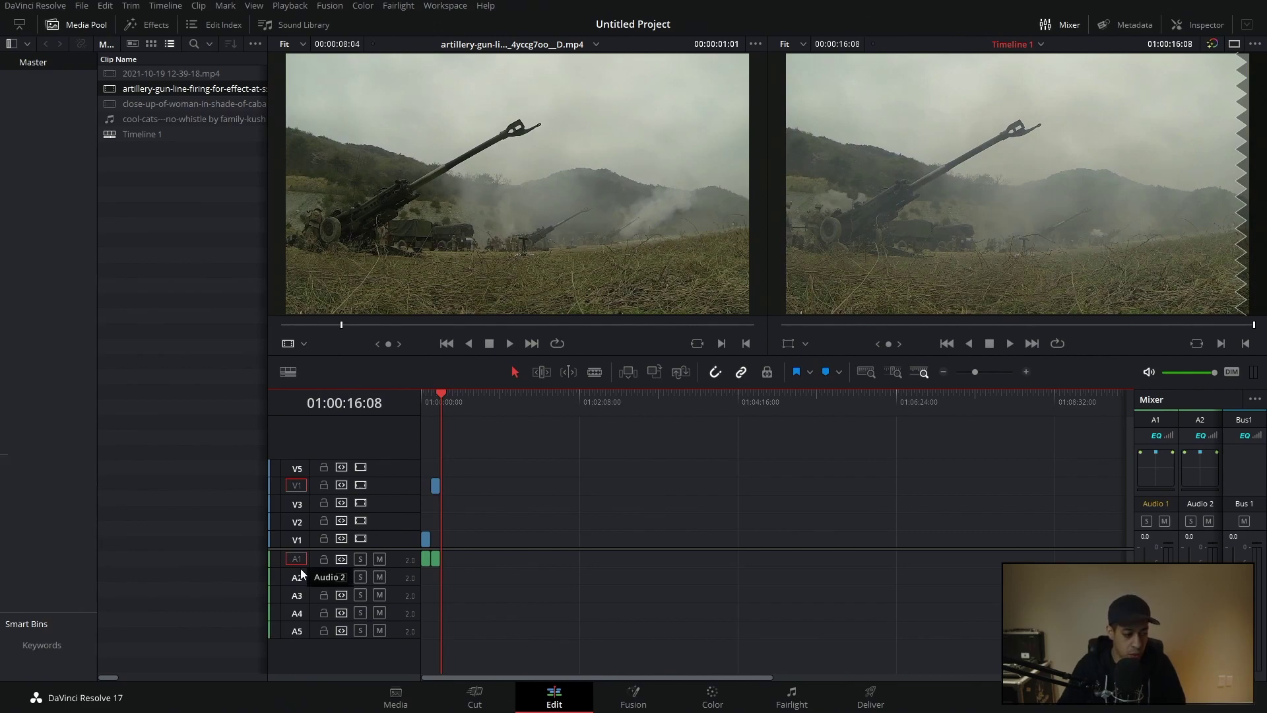
left_click_drag(299, 560, 298, 578)
key("F10")
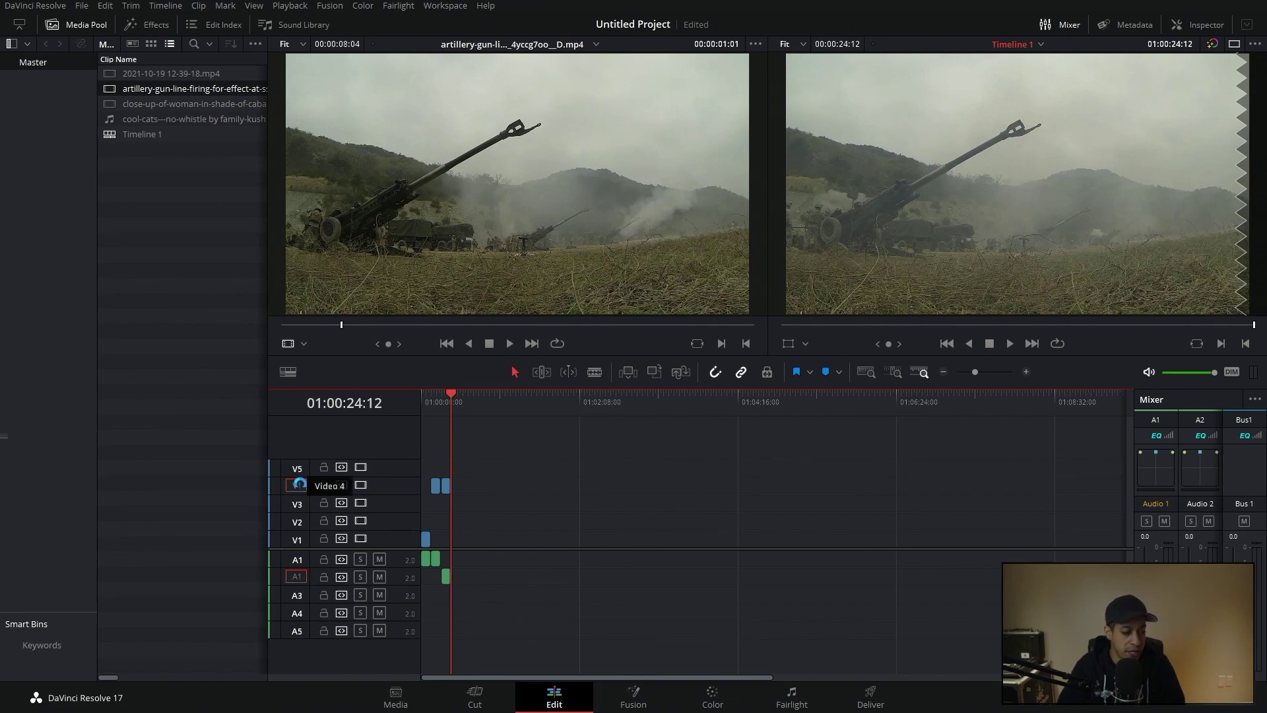
key("ctrl+s")
left_click_drag(297, 486, 301, 557)
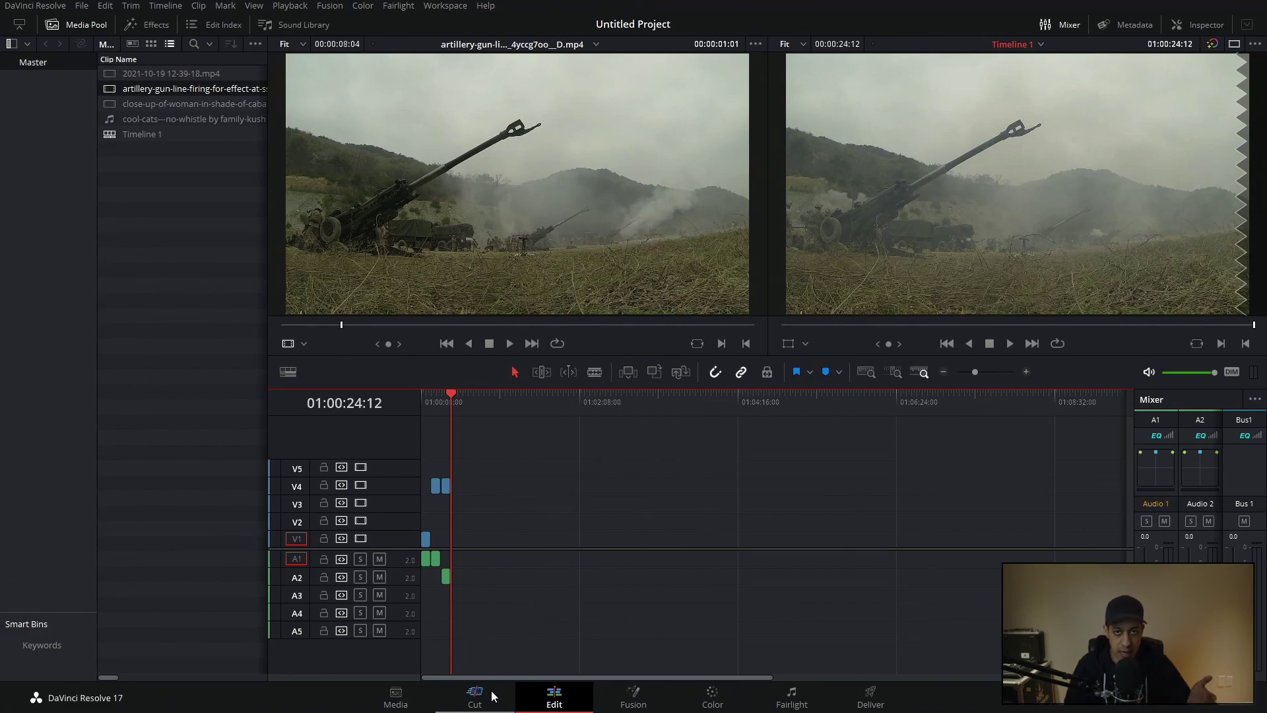
left_click(110, 111)
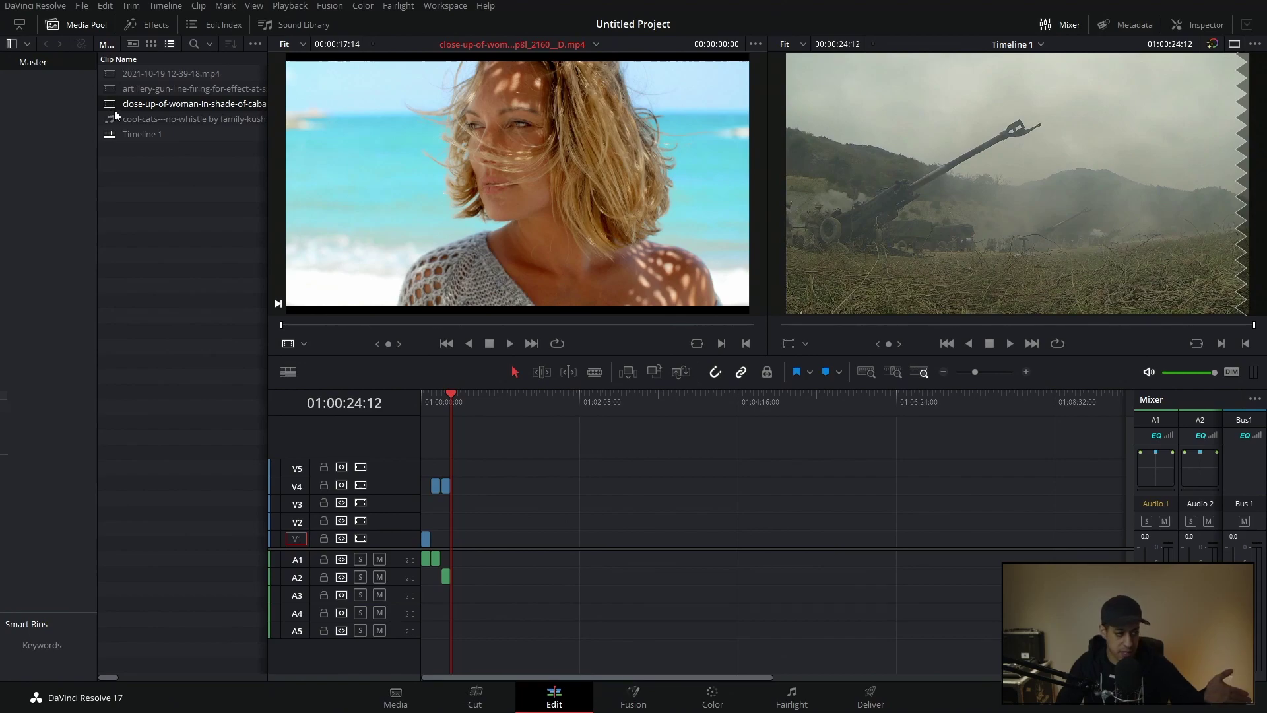
left_click(111, 89)
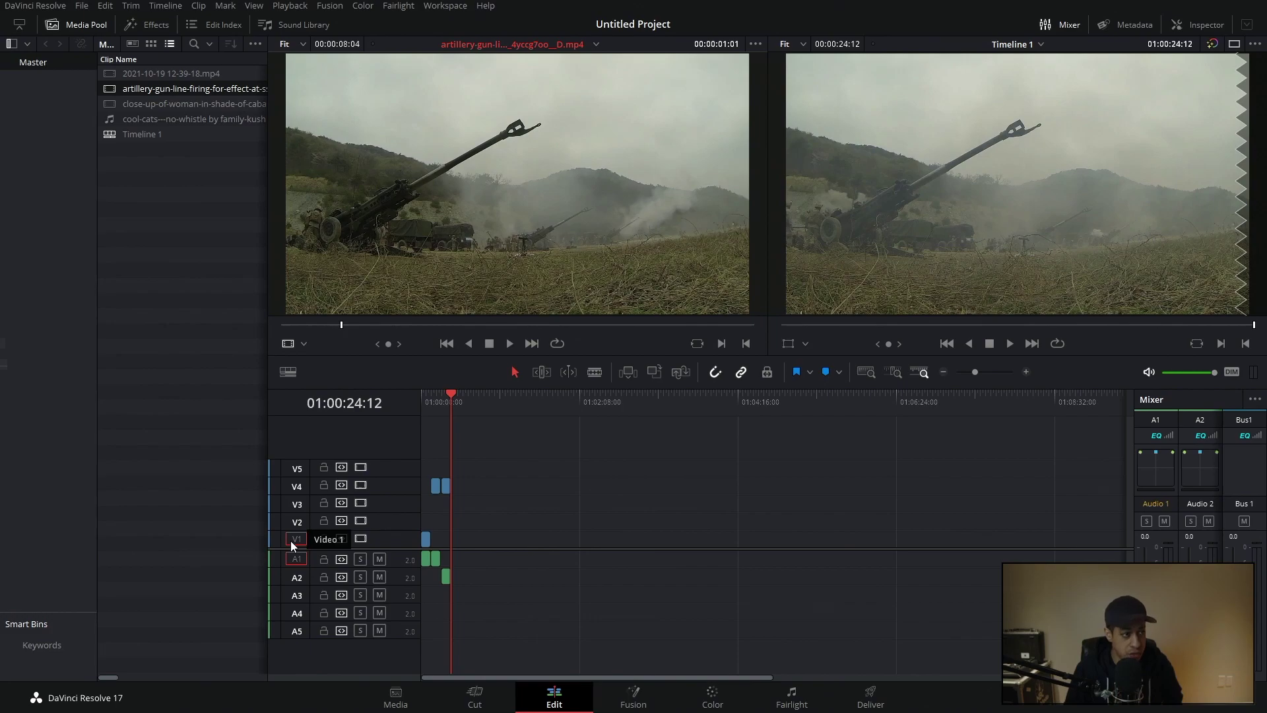
left_click(112, 77)
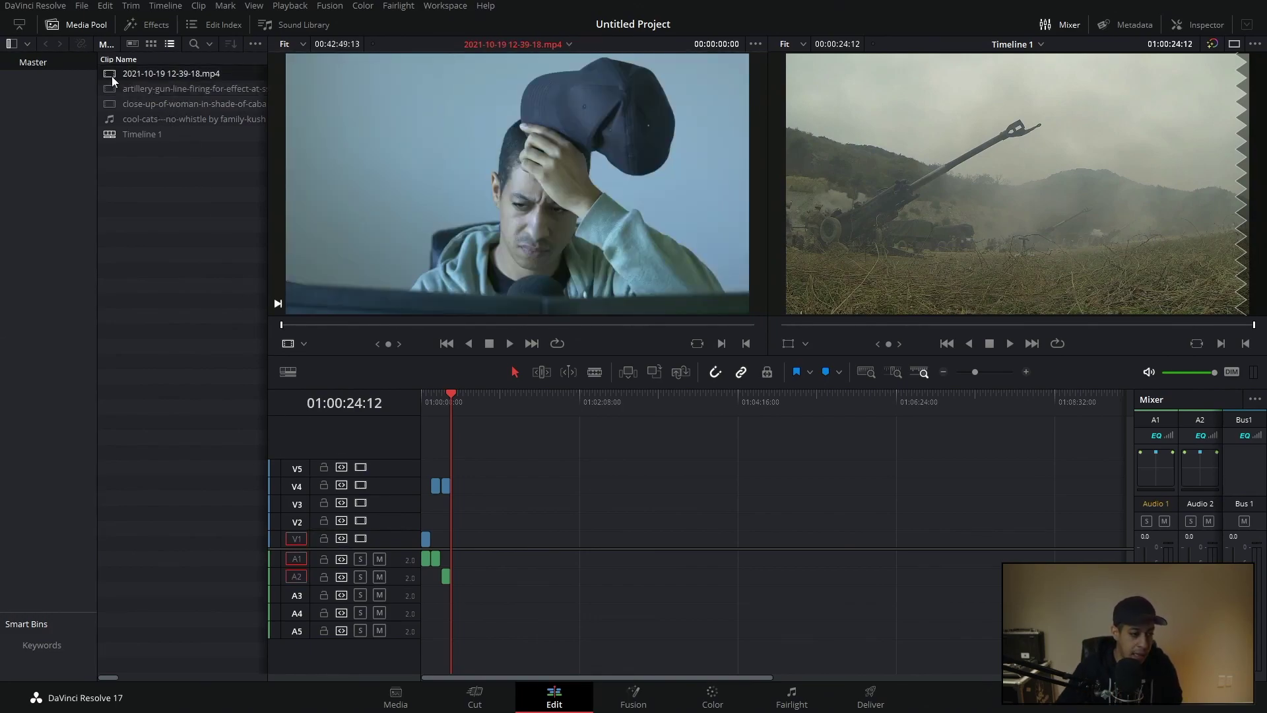
left_click(519, 325)
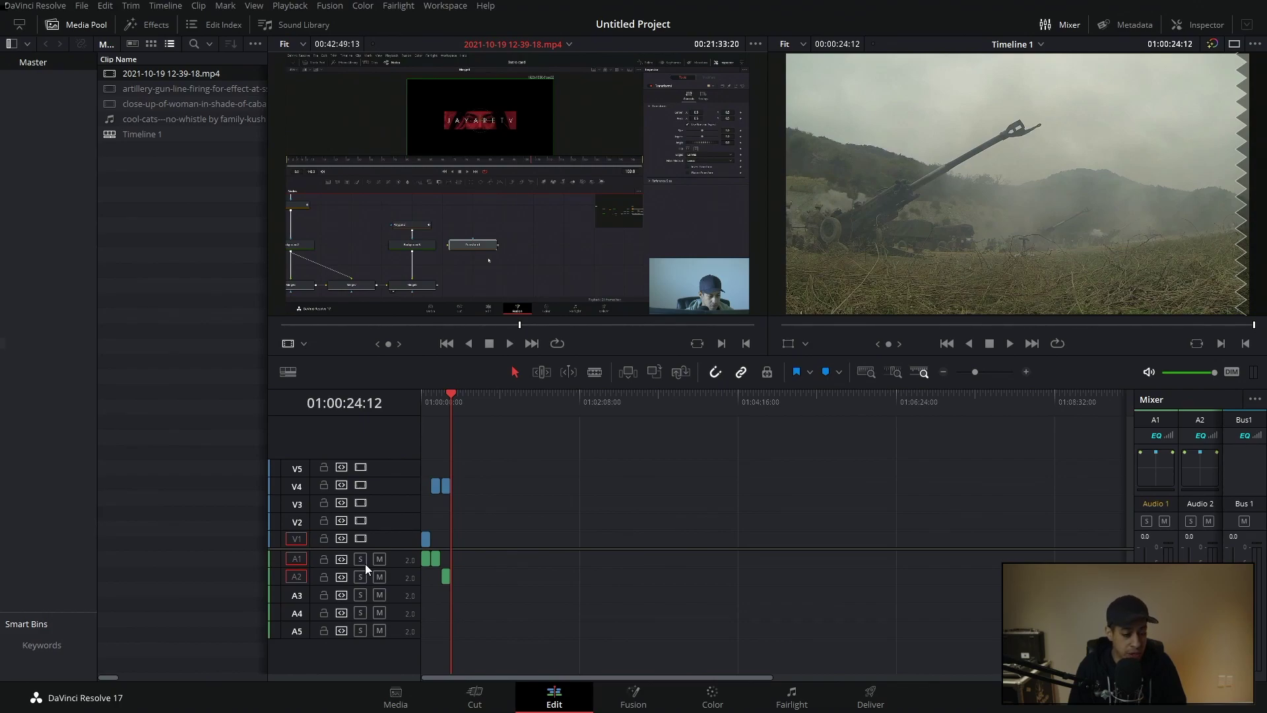
Step: Step the source video destination among V2–V4 with Alt+number shortcuts, ending back on V1
key("alt+2")
key("alt+3")
key("alt+4")
key("alt+3")
key("alt+2")
key("alt+3")
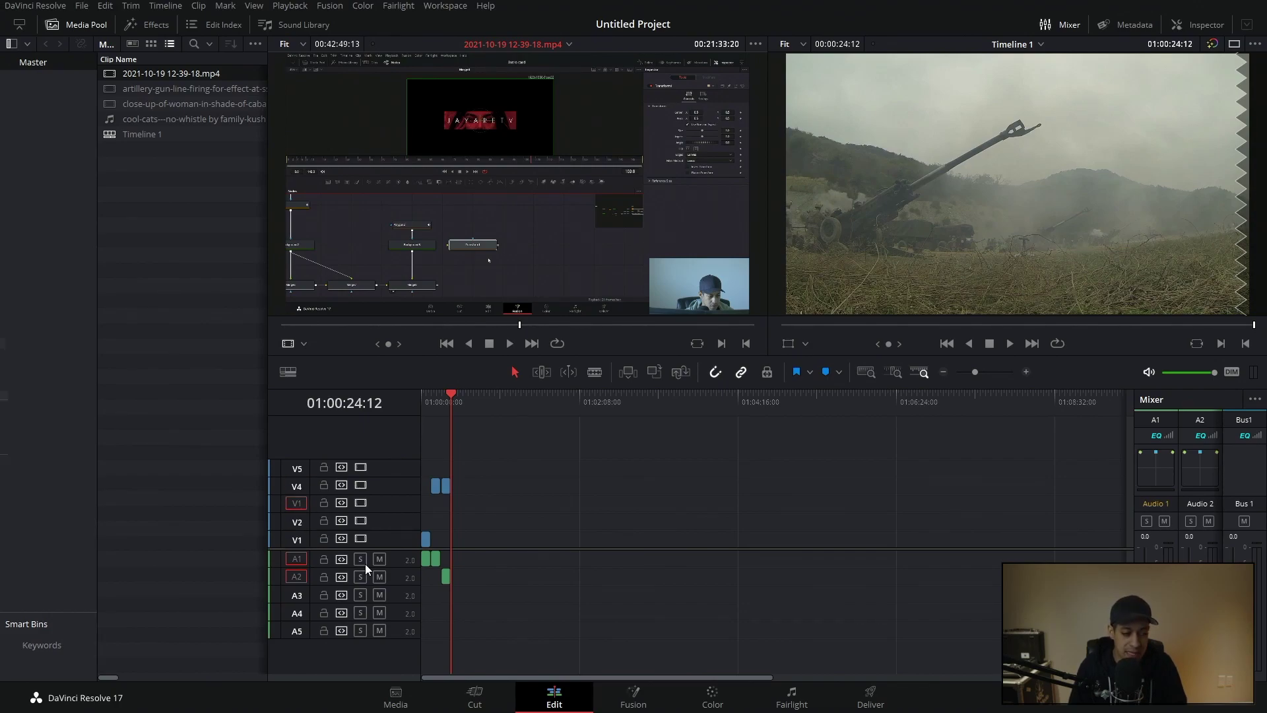
key("alt+1")
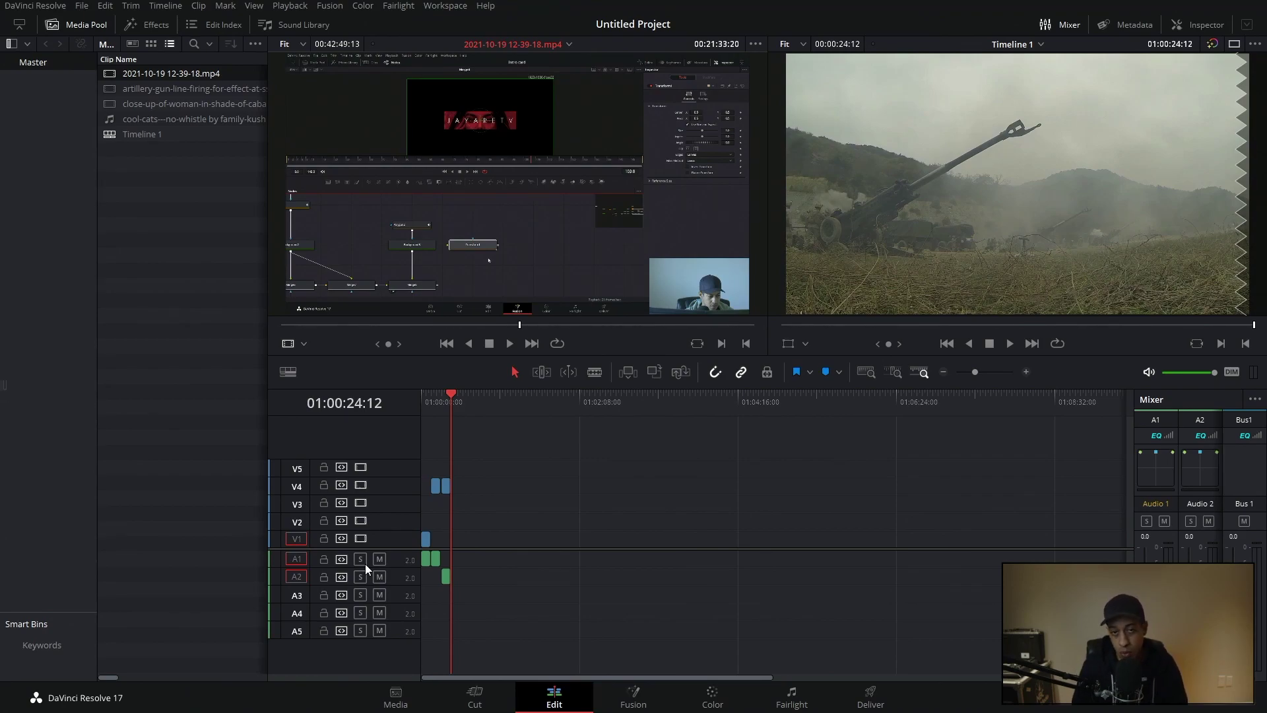
Step: Try shifting the source audio destinations toward A3 and A4, and drag the first audio patch
key("ctrl+alt+2")
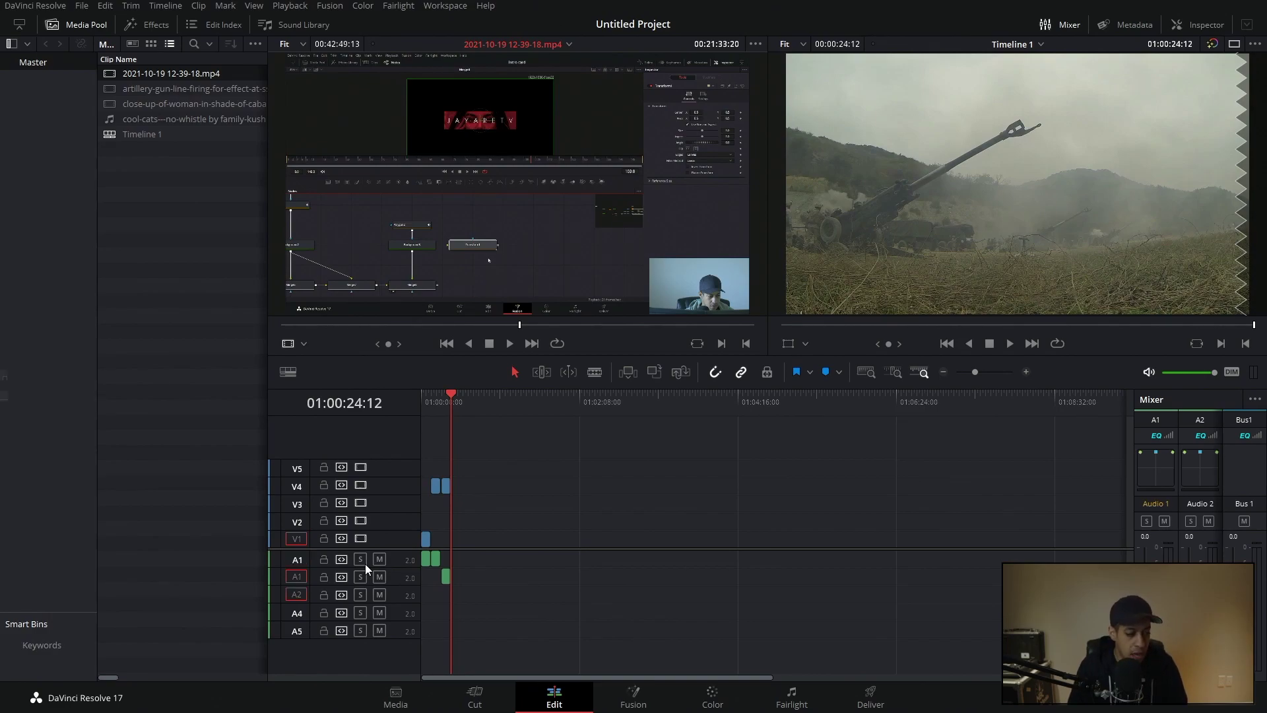
key("ctrl+alt+3")
key("ctrl+alt+4")
key("ctrl+alt+3")
key("ctrl+alt+2")
key("ctrl+alt+3")
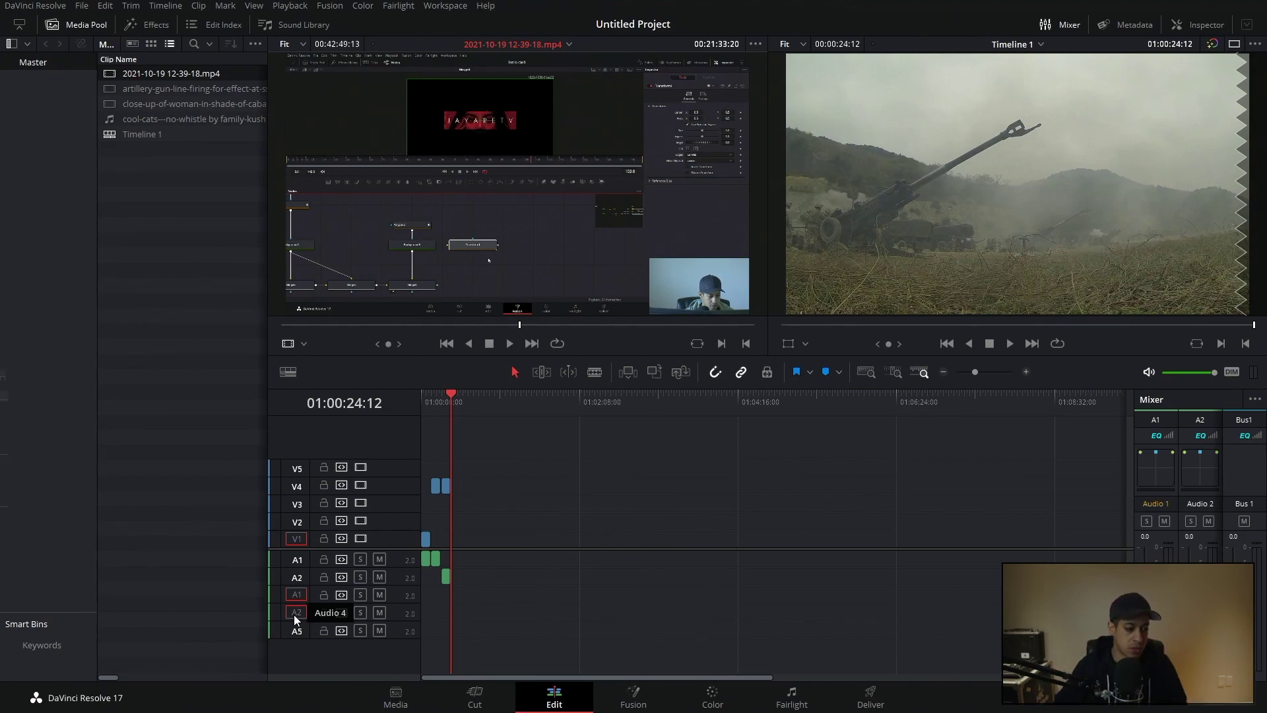
mouse_move(301, 595)
left_mouse_down()
mouse_move(300, 630)
mouse_move(297, 595)
left_mouse_up()
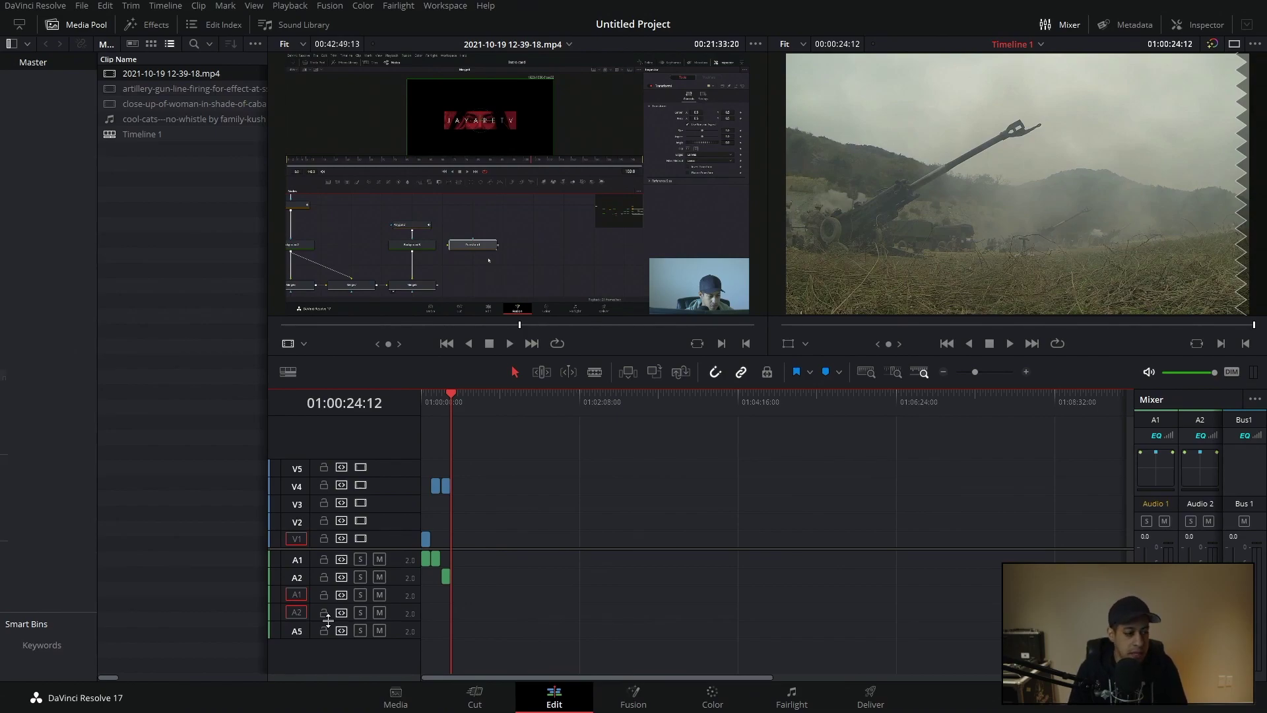
Step: Return the audio destinations to A1 and A2 and move the video destination up to V3
key("alt+shift+Up")
key("alt+shift+Up")
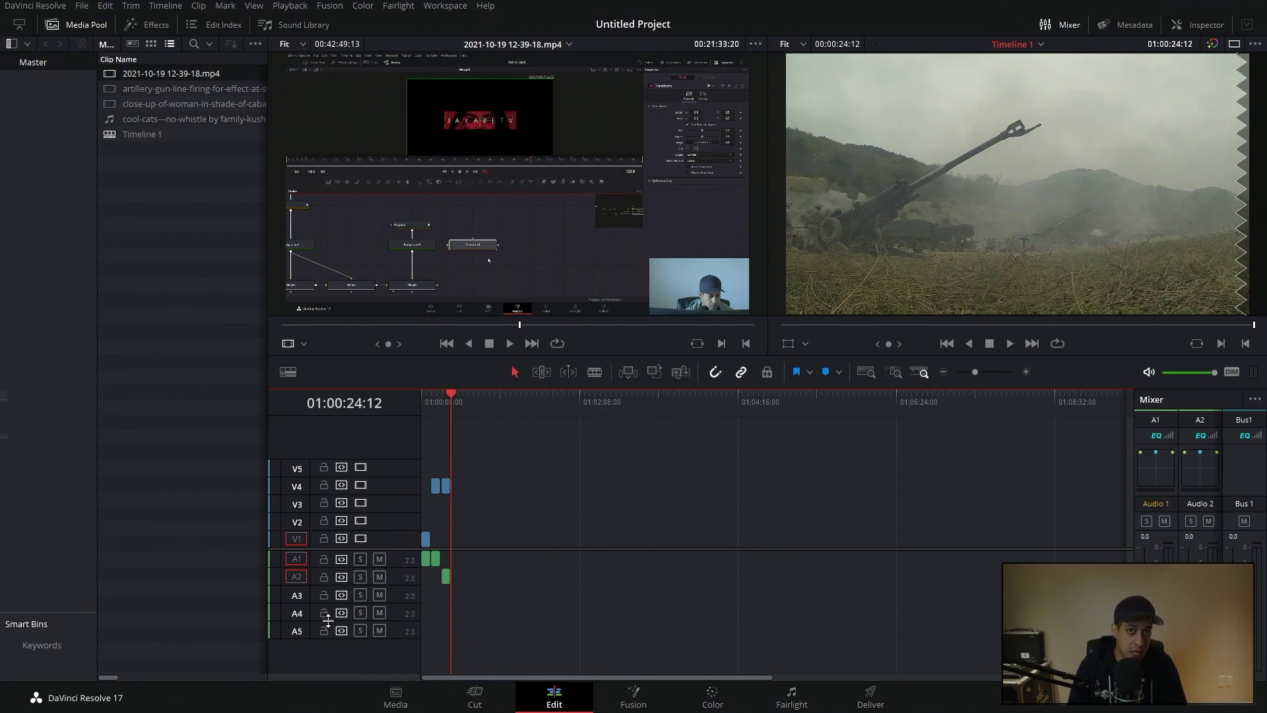
key("alt+Up")
key("alt+Up")
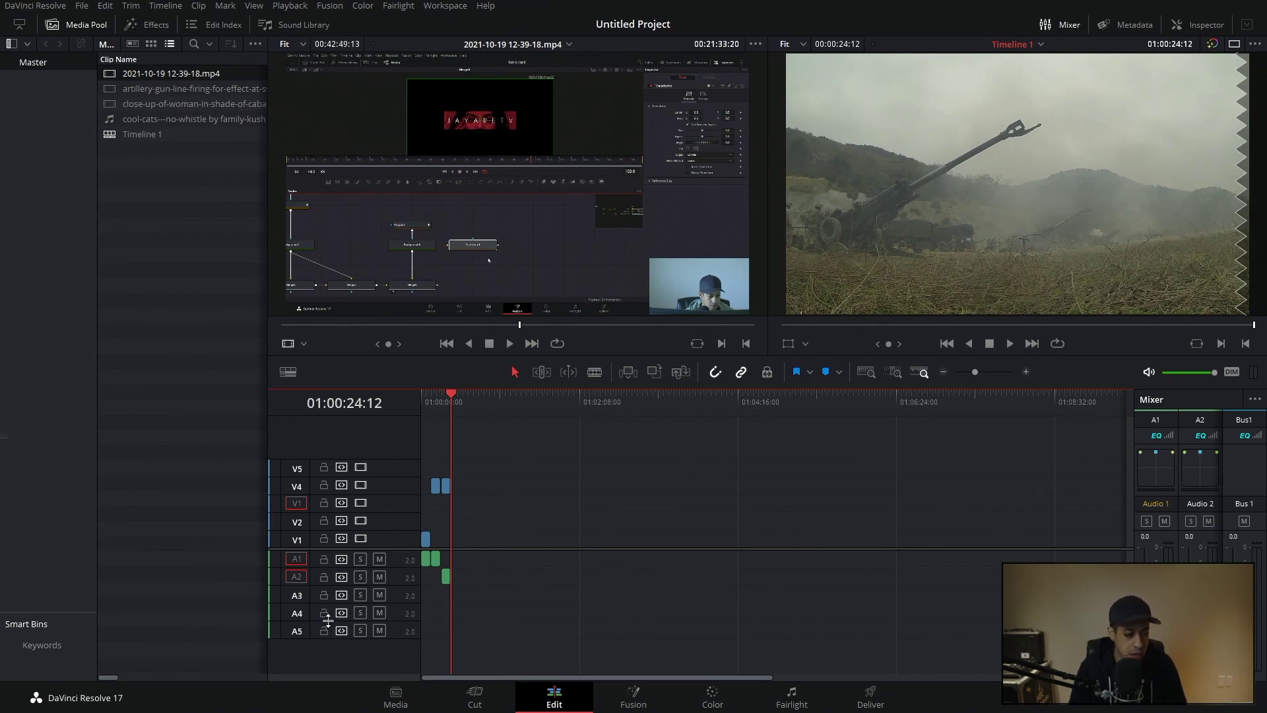
key("ctrl+alt+Down")
key("ctrl+alt+Down")
key("ctrl+alt+Down")
key("ctrl+alt+Up")
key("ctrl+alt+Up")
key("ctrl+alt+Up")
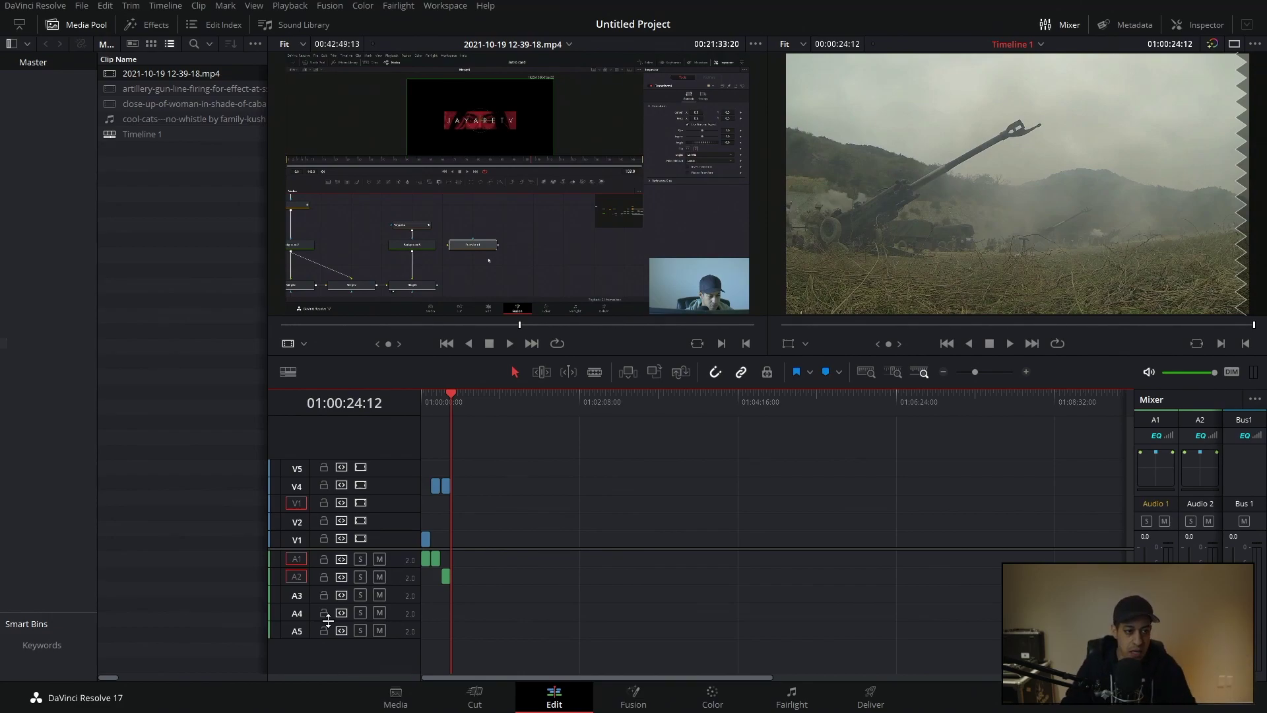
Step: Drop the source clip into the timeline, undo it, then drag it over the viewer for insert/overwrite options
left_click_drag(502, 278, 524, 522)
key("ctrl+z")
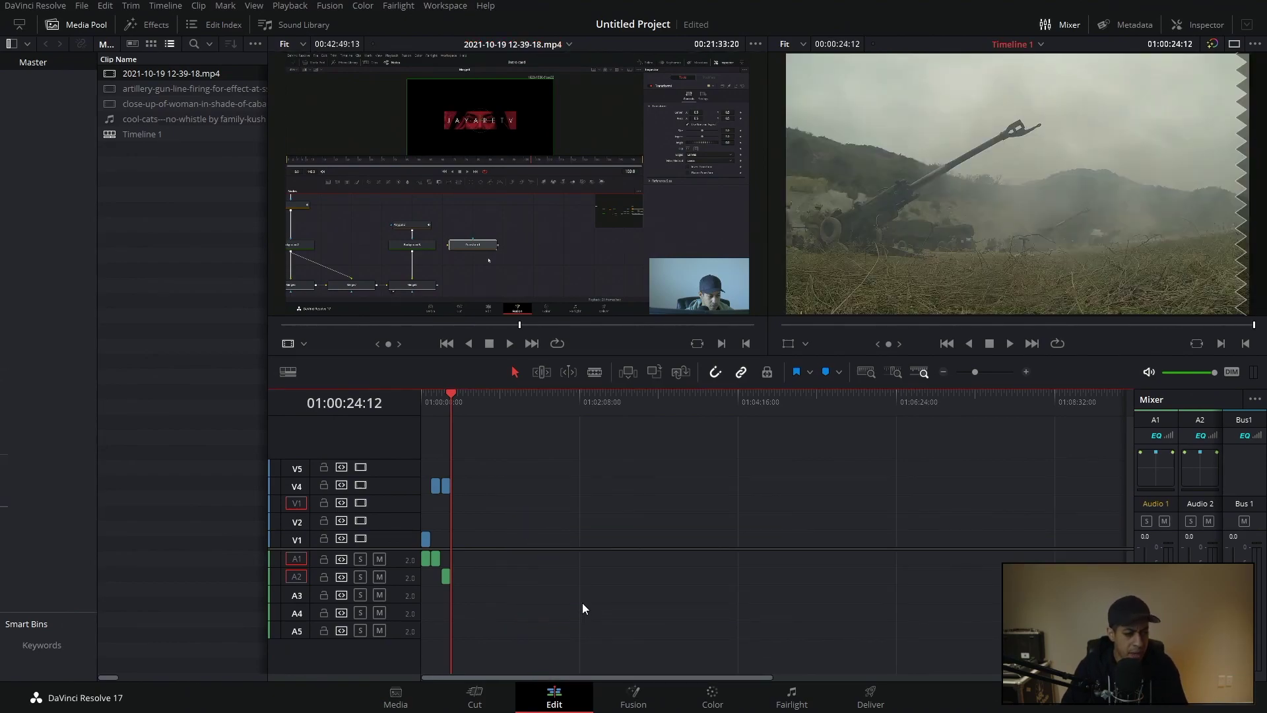
left_click_drag(518, 300, 751, 164)
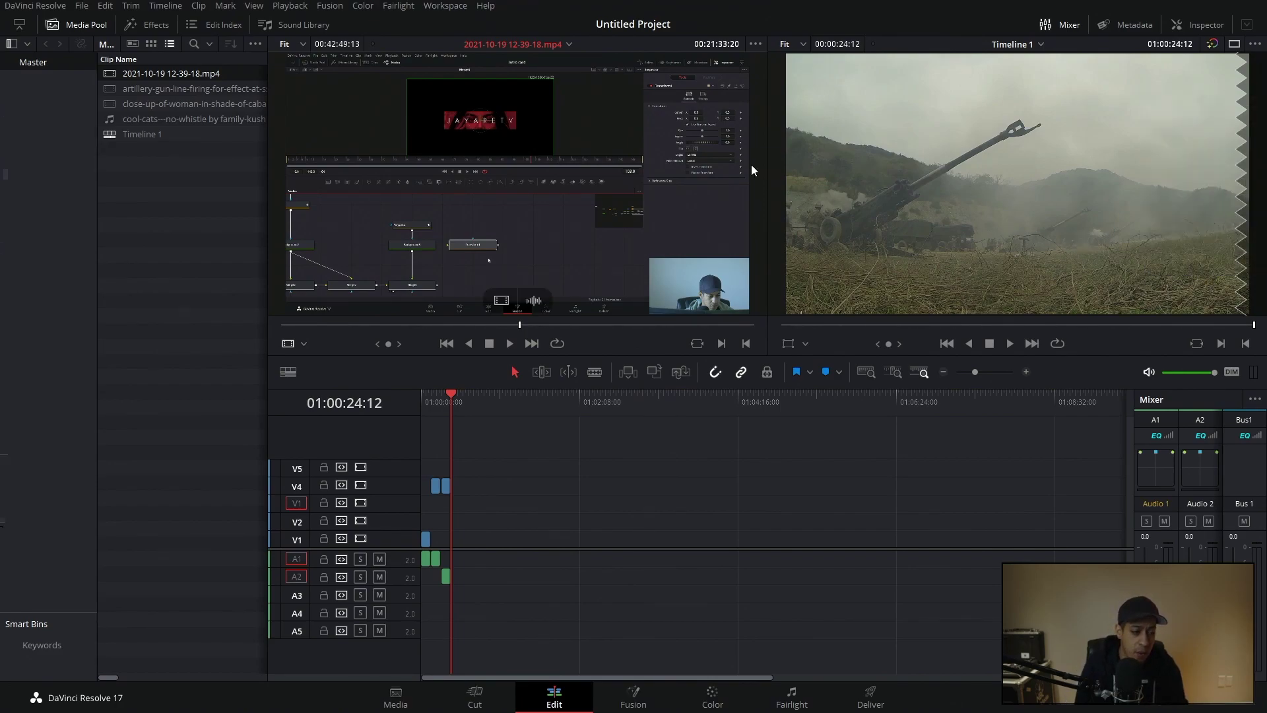
Step: Return the video destination to V1, show the edit overlay, and step the video patch to V4 and back
key("alt+1")
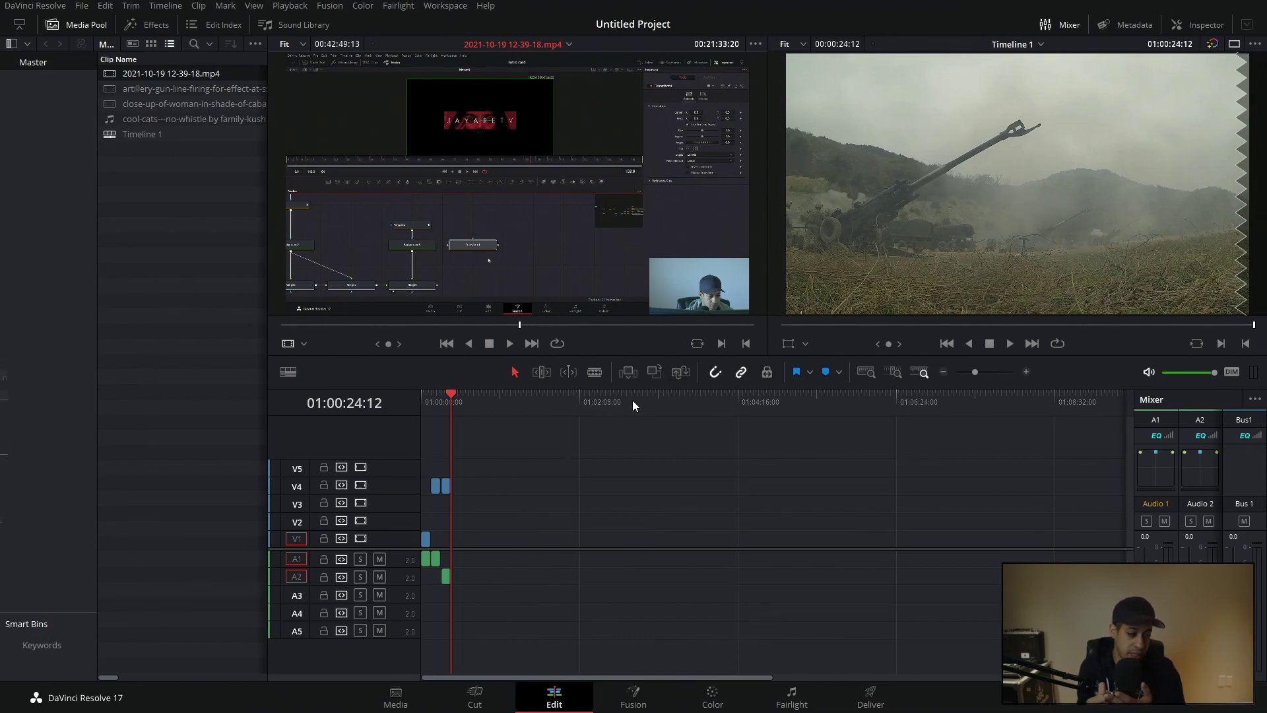
left_click_drag(565, 192, 629, 194)
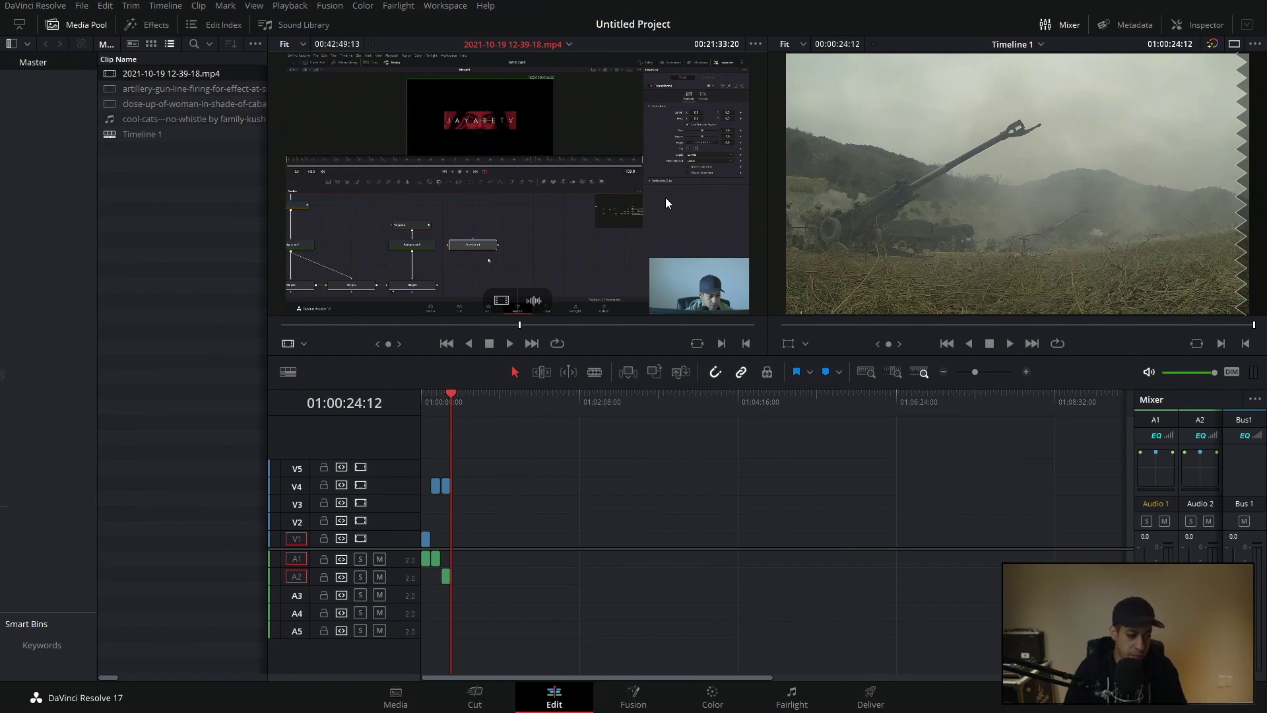
key("ctrl+shift+Up")
key("ctrl+shift+Up")
key("ctrl+shift+Up")
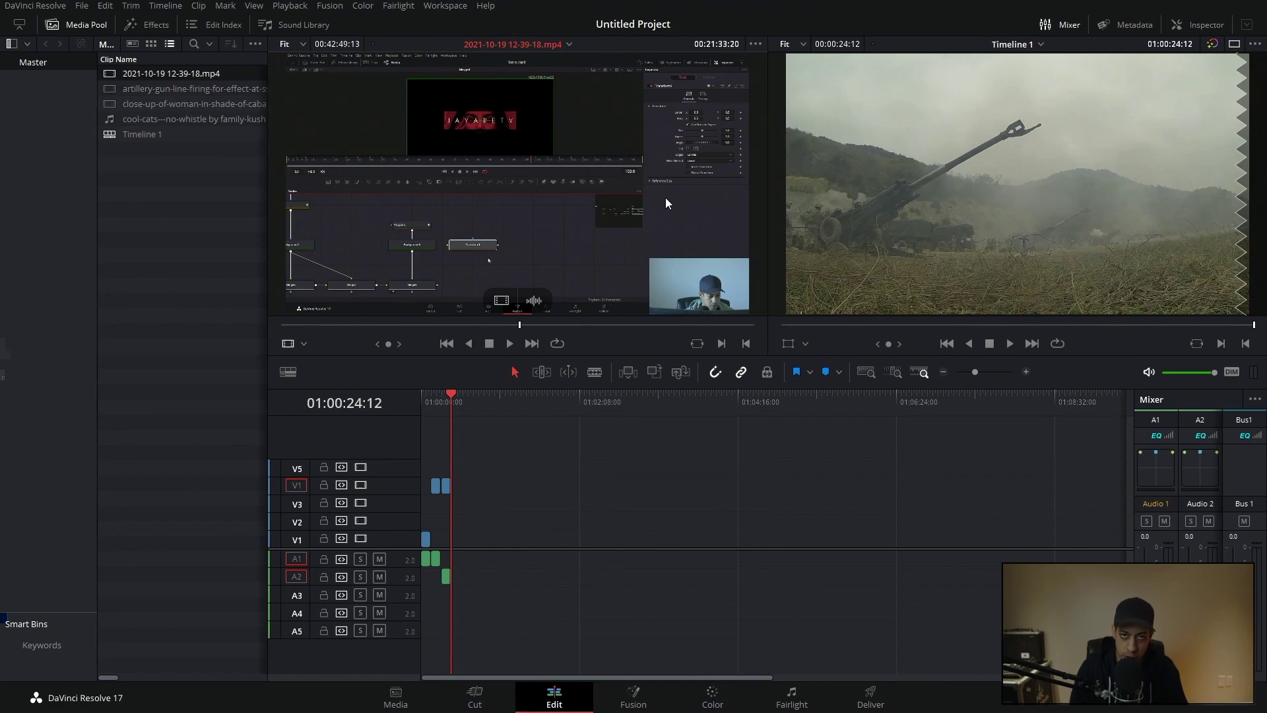
key("ctrl+shift+Down")
key("ctrl+shift+Down")
key("ctrl+shift+Down")
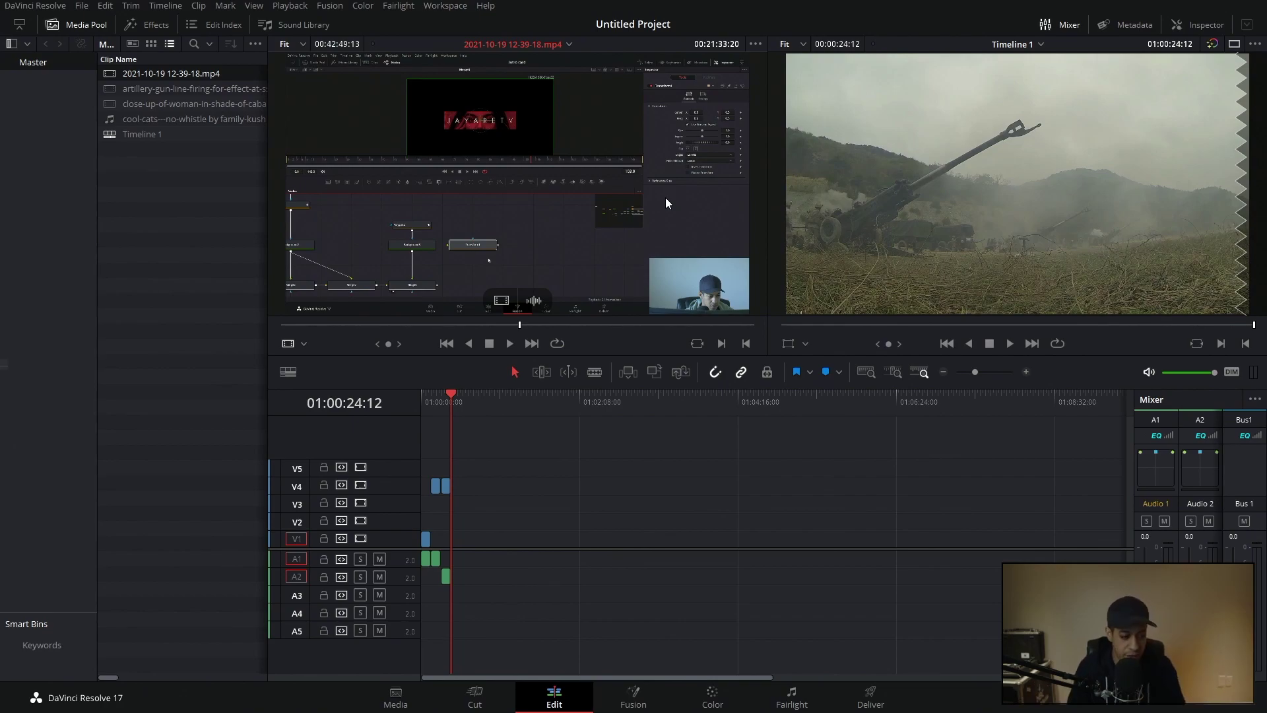
Step: Cycle the audio destinations back to A1/A2 and the video destination up and back to V1
key("alt+shift+Down")
key("alt+shift+Down")
key("alt+shift+Up")
key("alt+shift+Up")
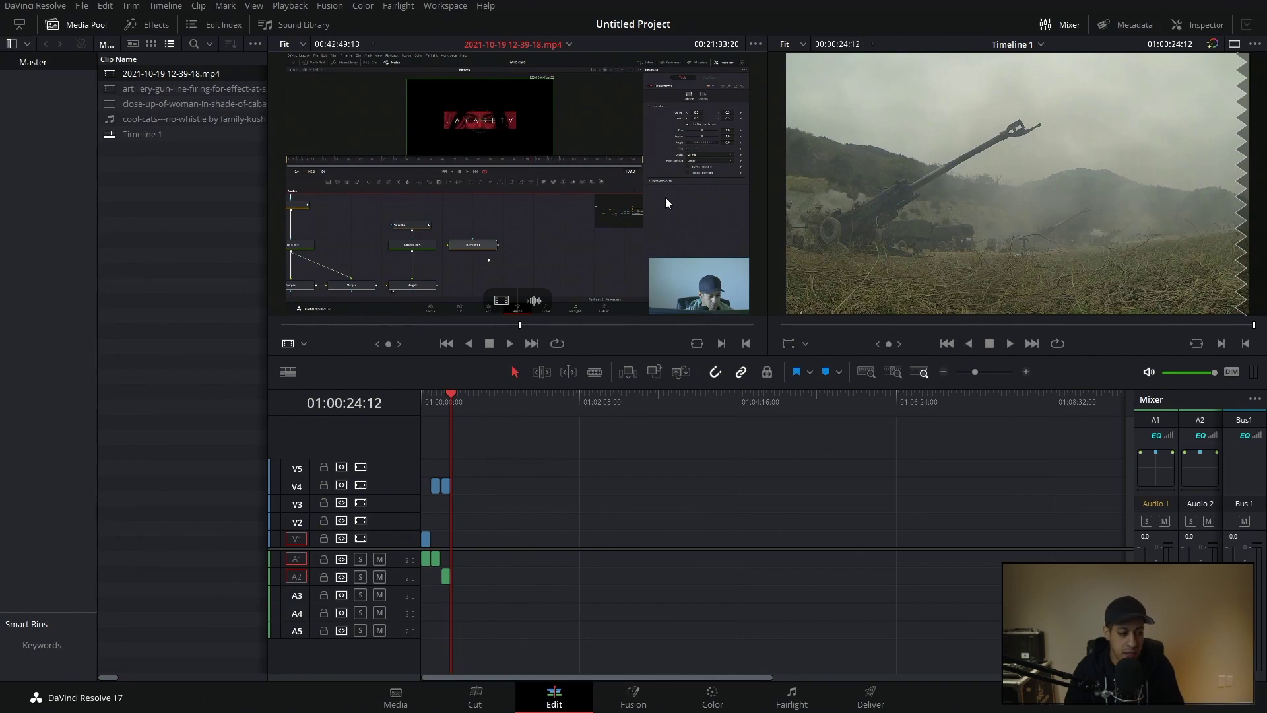
key("alt+Up")
key("alt+Up")
key("alt+Up")
key("alt+Up")
key("alt+Down")
key("alt+Down")
key("alt+Down")
key("alt+Down")
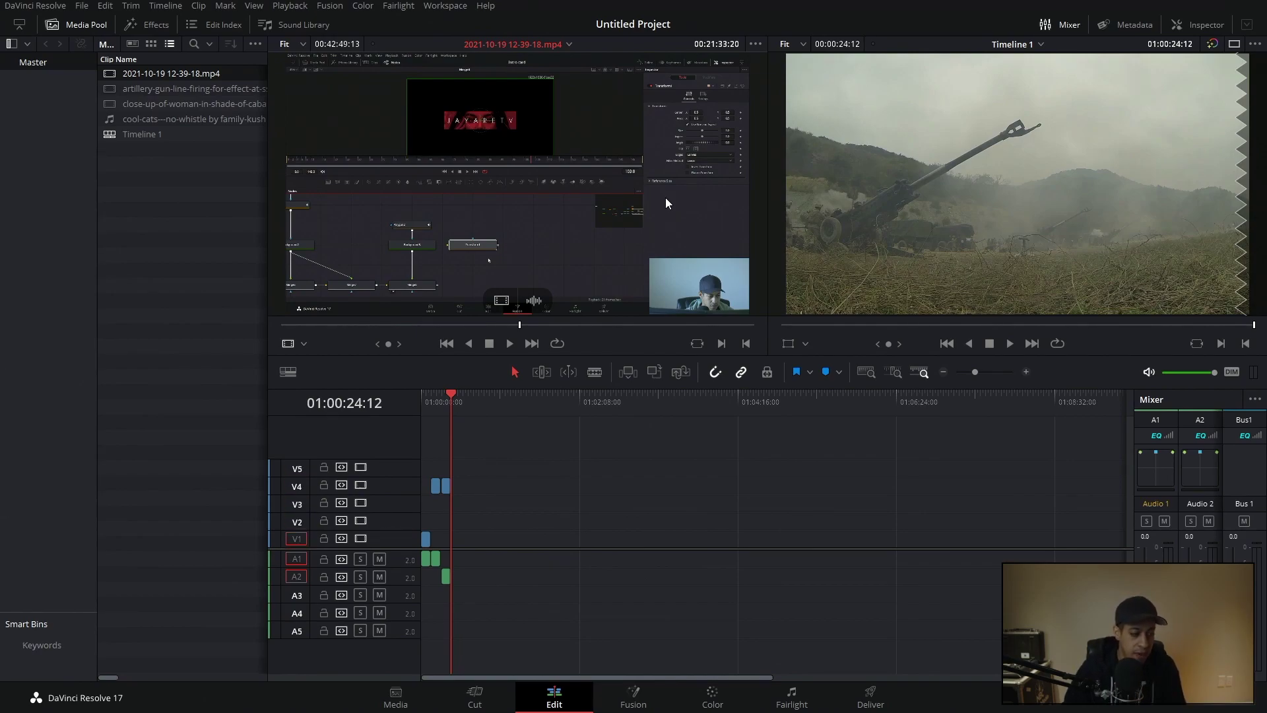
Step: Load the cool-cats music, patch it to A4, and overwrite it at the timeline start instead of inserting
double_click(116, 120)
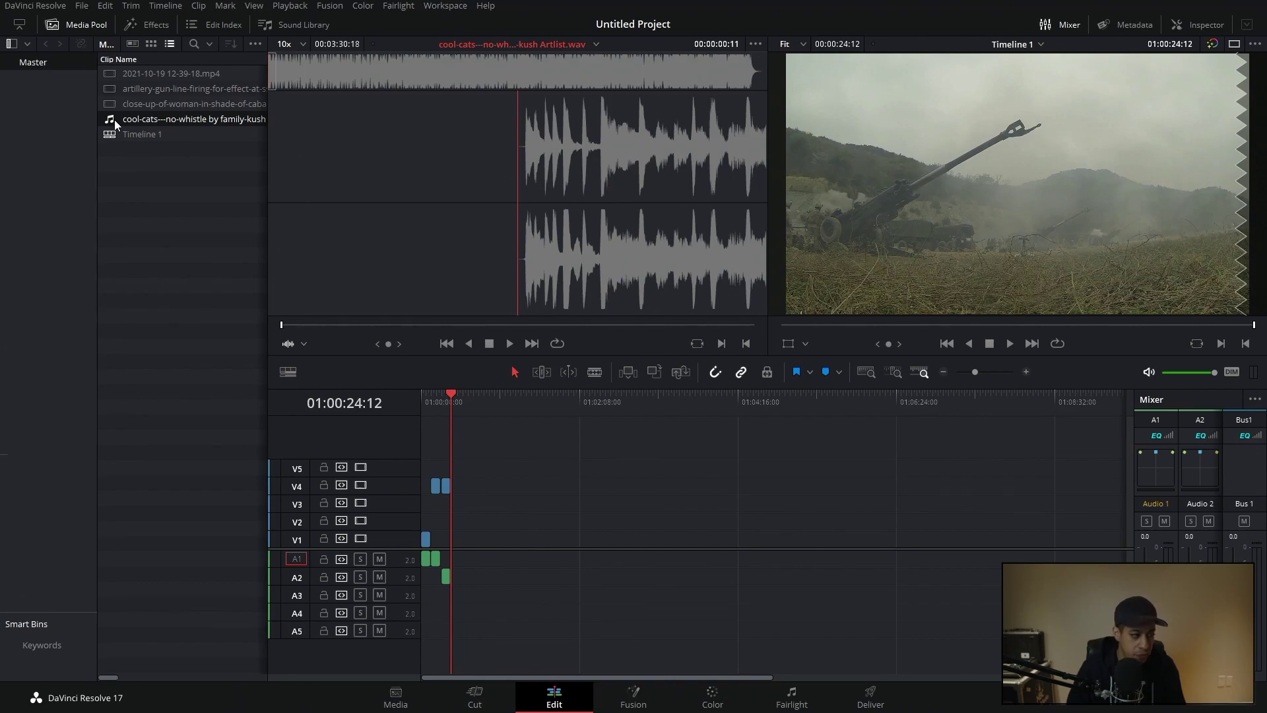
key("ctrl+alt+Down")
key("ctrl+alt+Down")
key("ctrl+alt+Down")
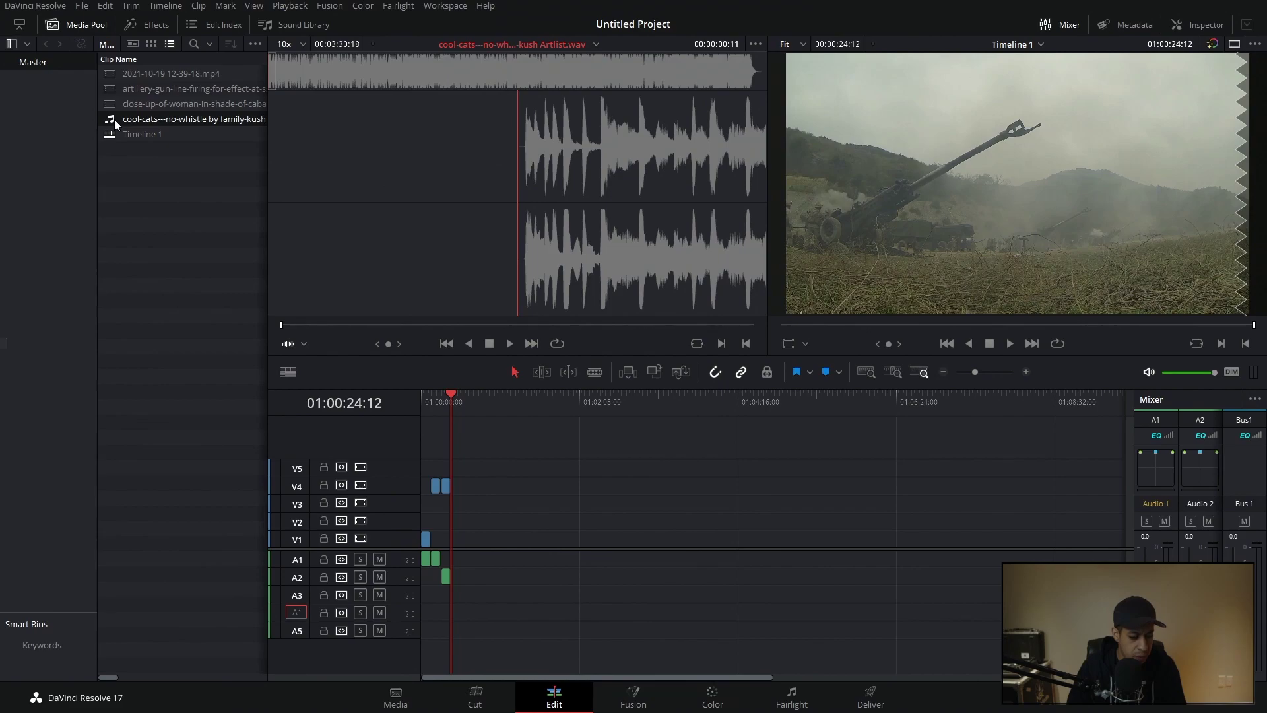
key("Right")
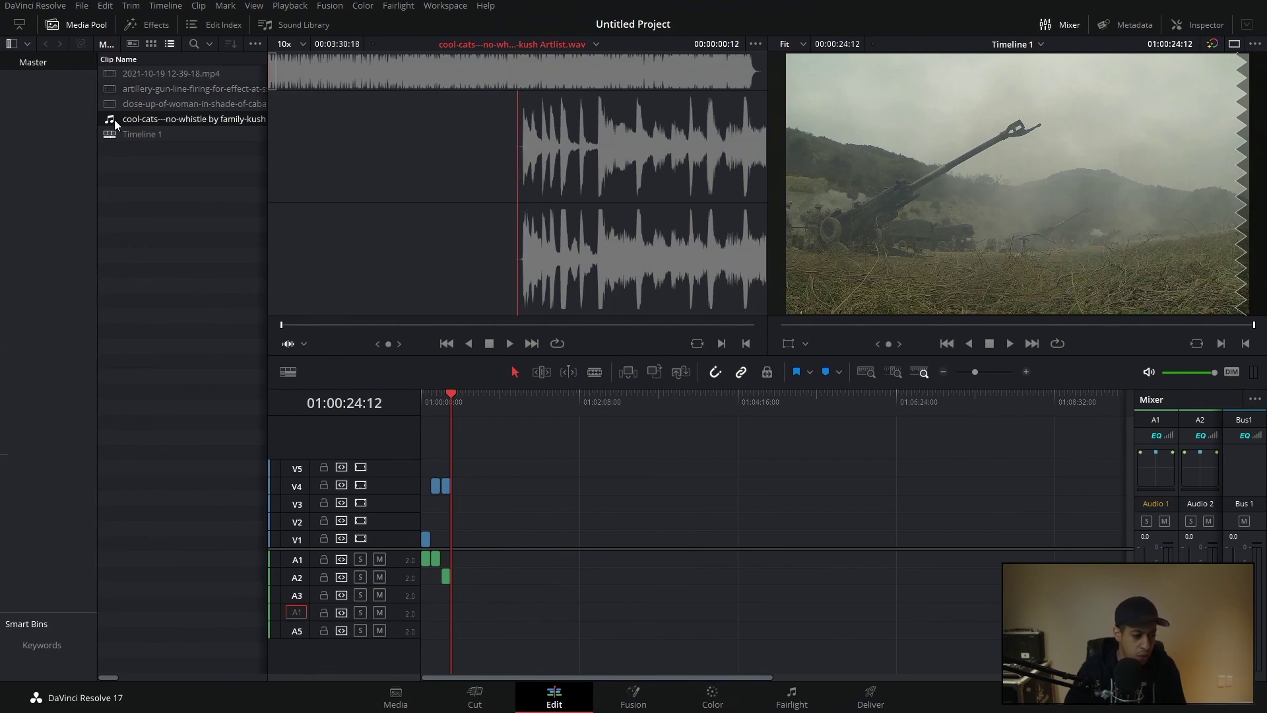
left_click_drag(449, 410, 303, 410)
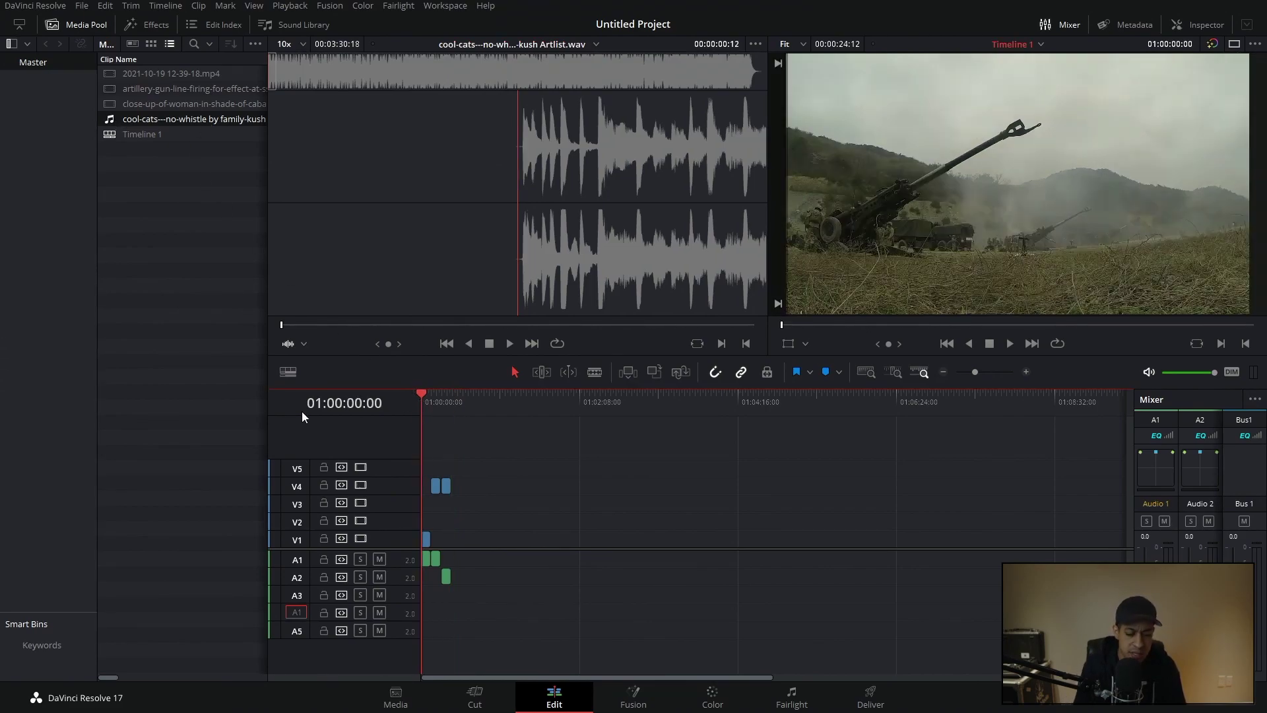
key("F9")
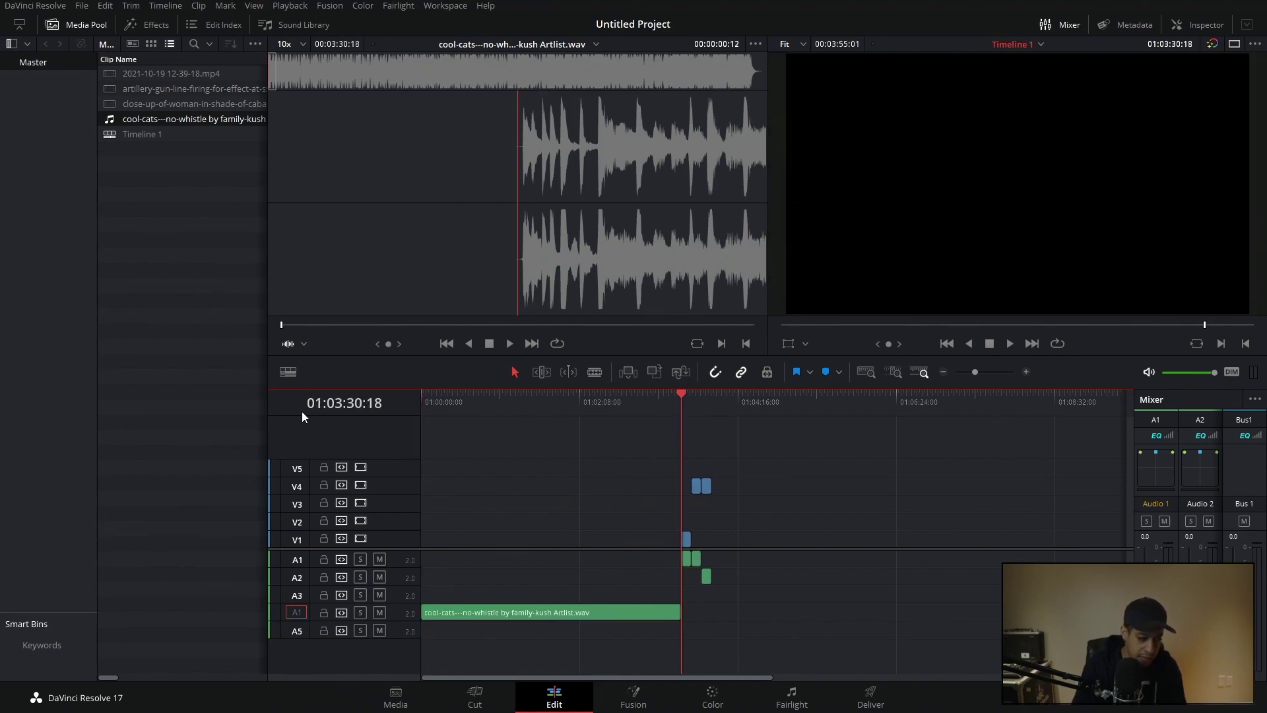
key("ctrl+z")
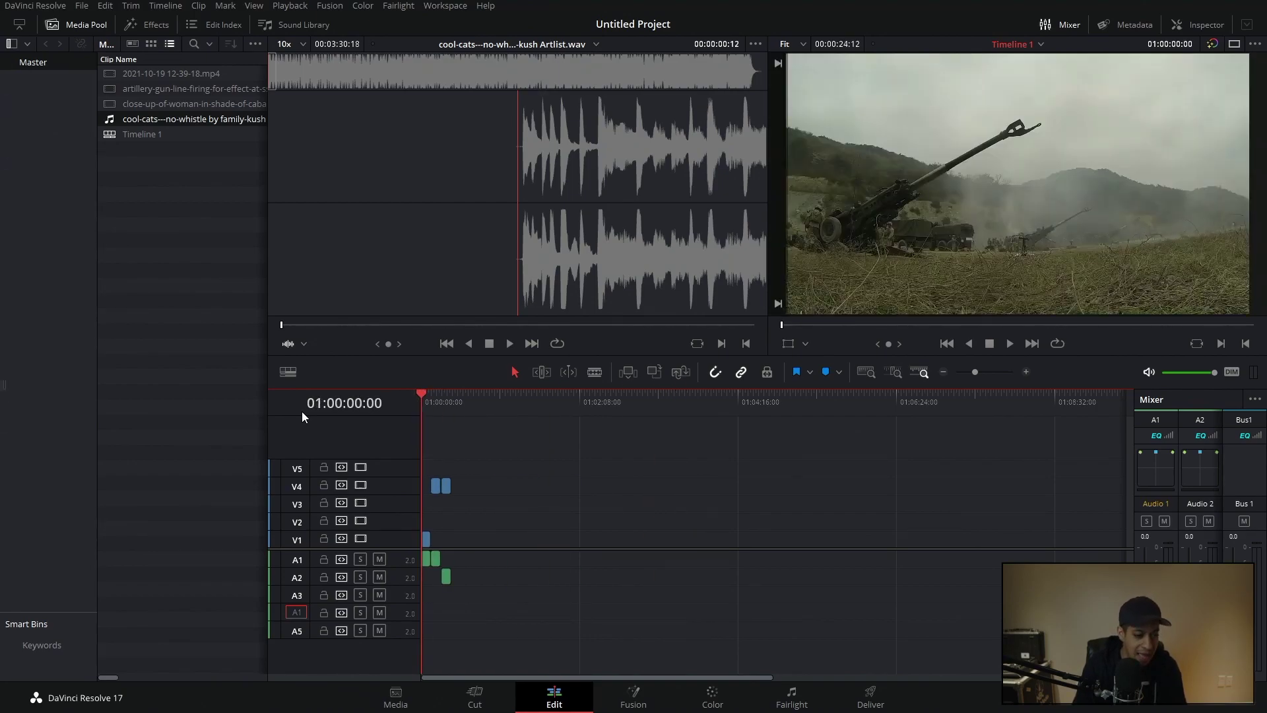
key("F10")
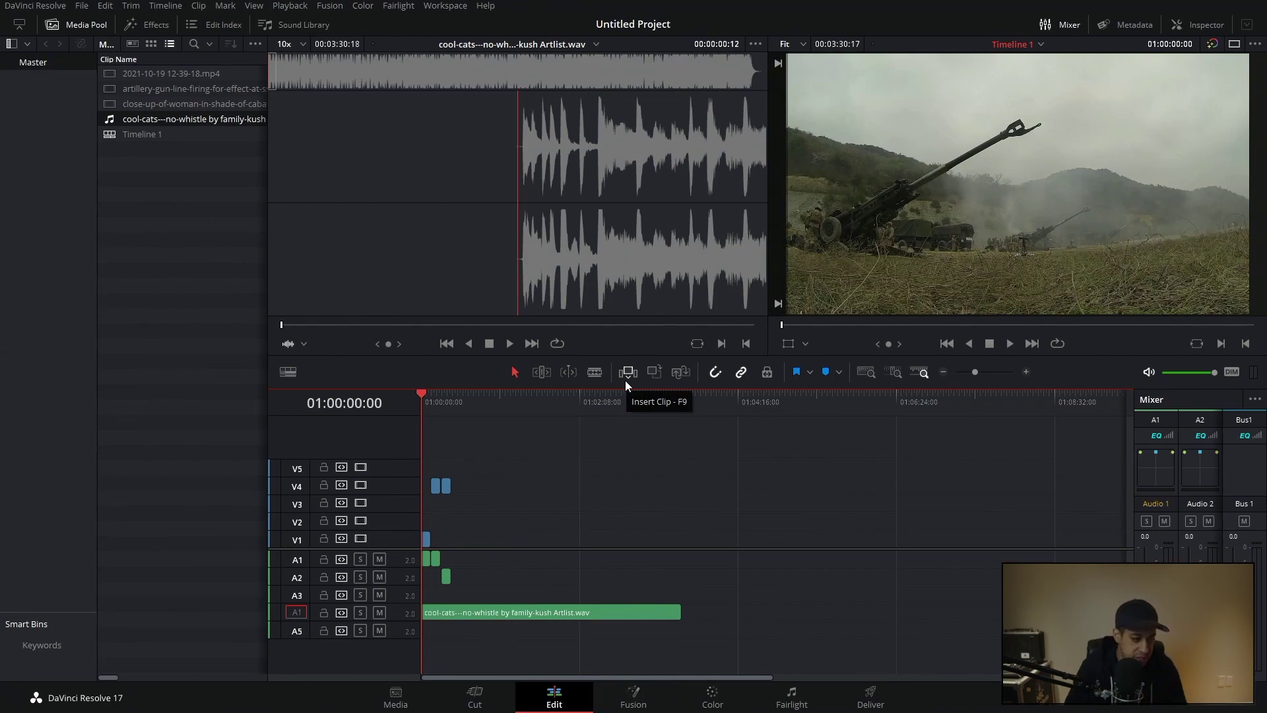
Step: Undo the overwrite edit of the cool-cats music on A4
key("ctrl+z")
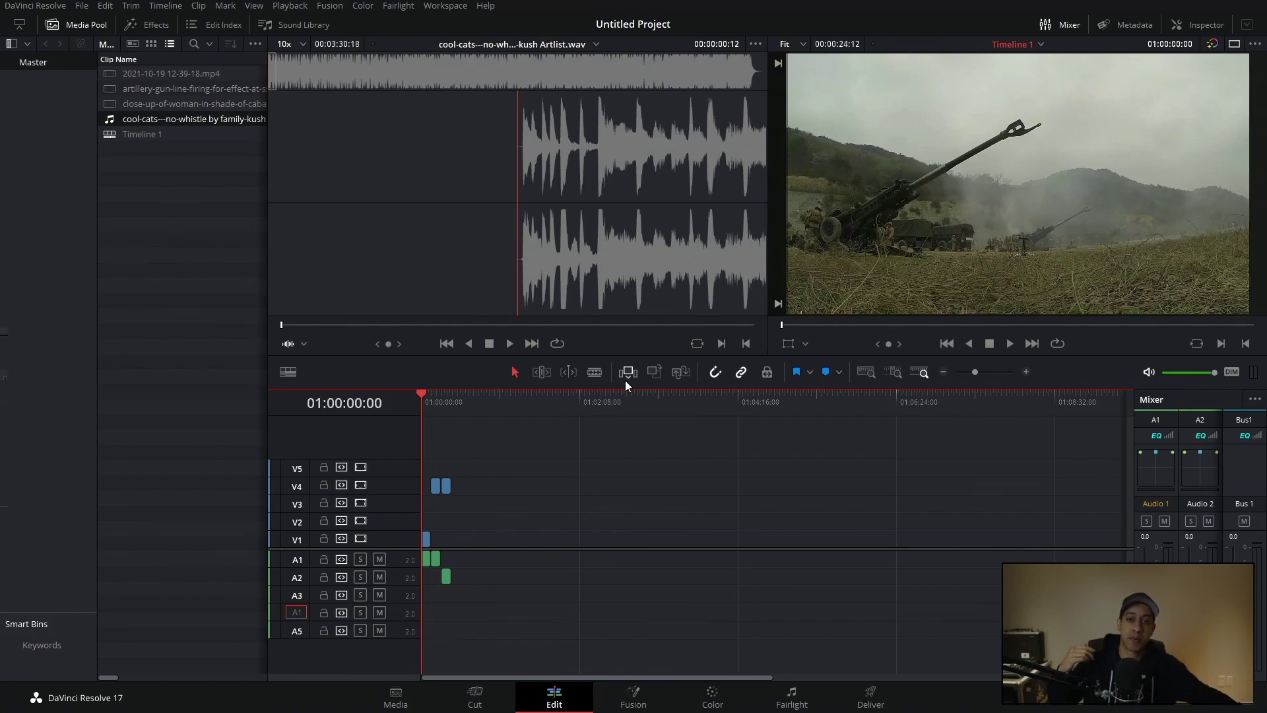